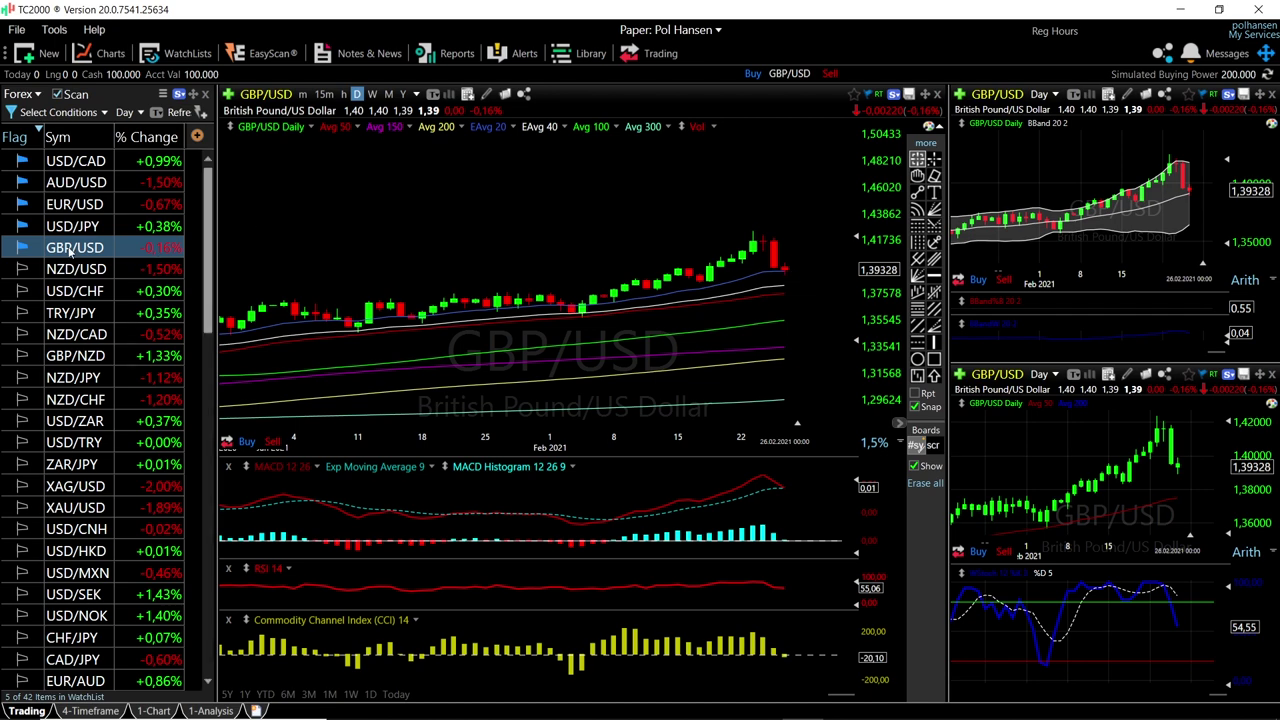
# Zoom the current chart and check an early-November bar's price values.
pyautogui.scroll(2, 826, 328)
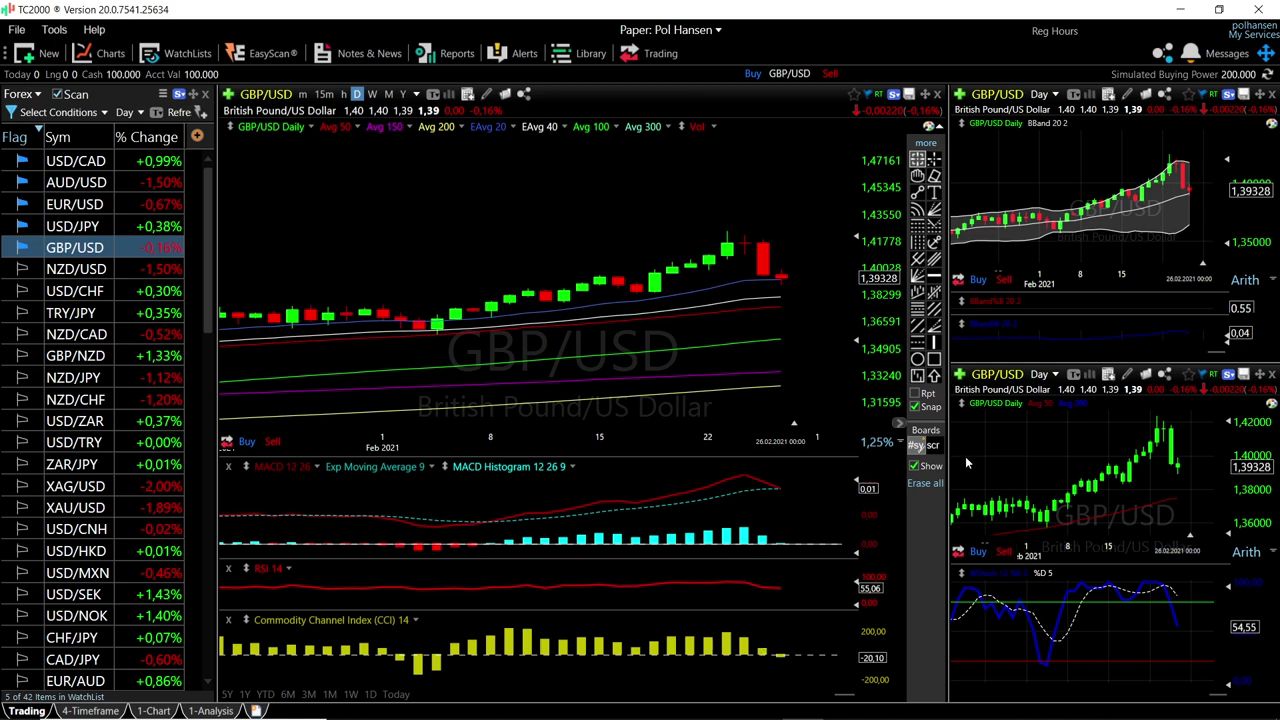
pyautogui.scroll(-2, 836, 350)
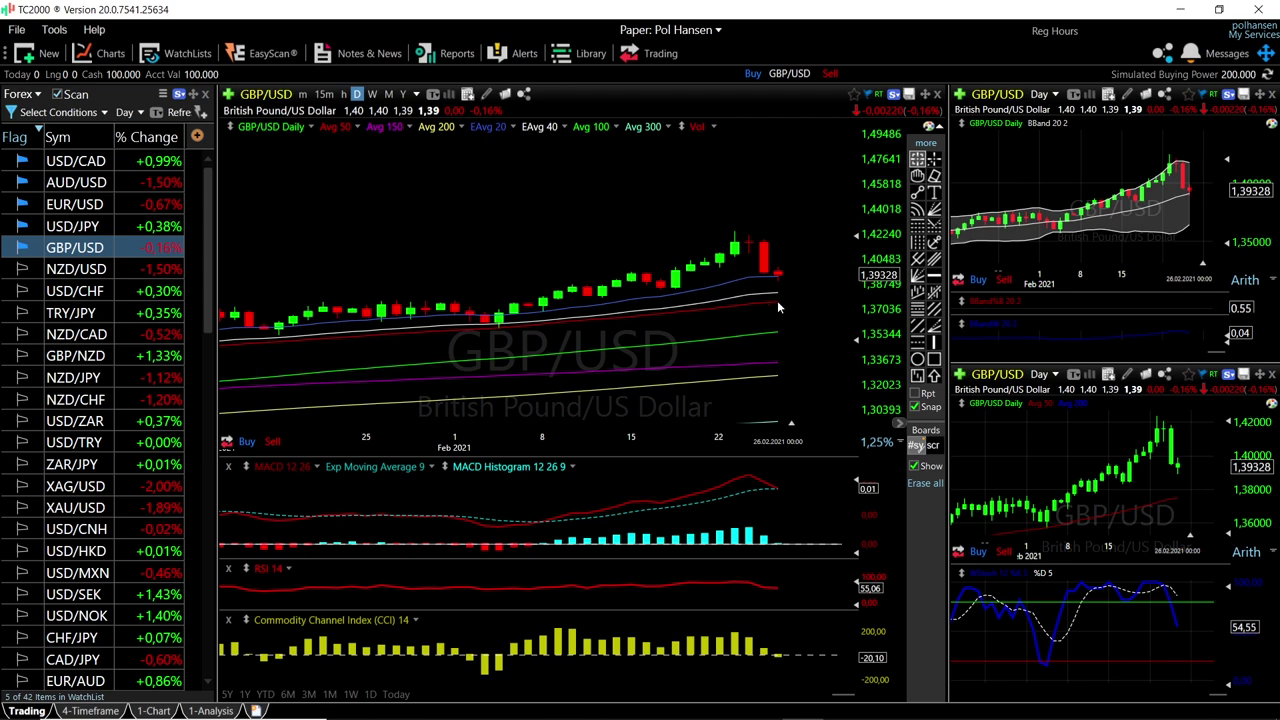
pyautogui.scroll(-4, 797, 314)
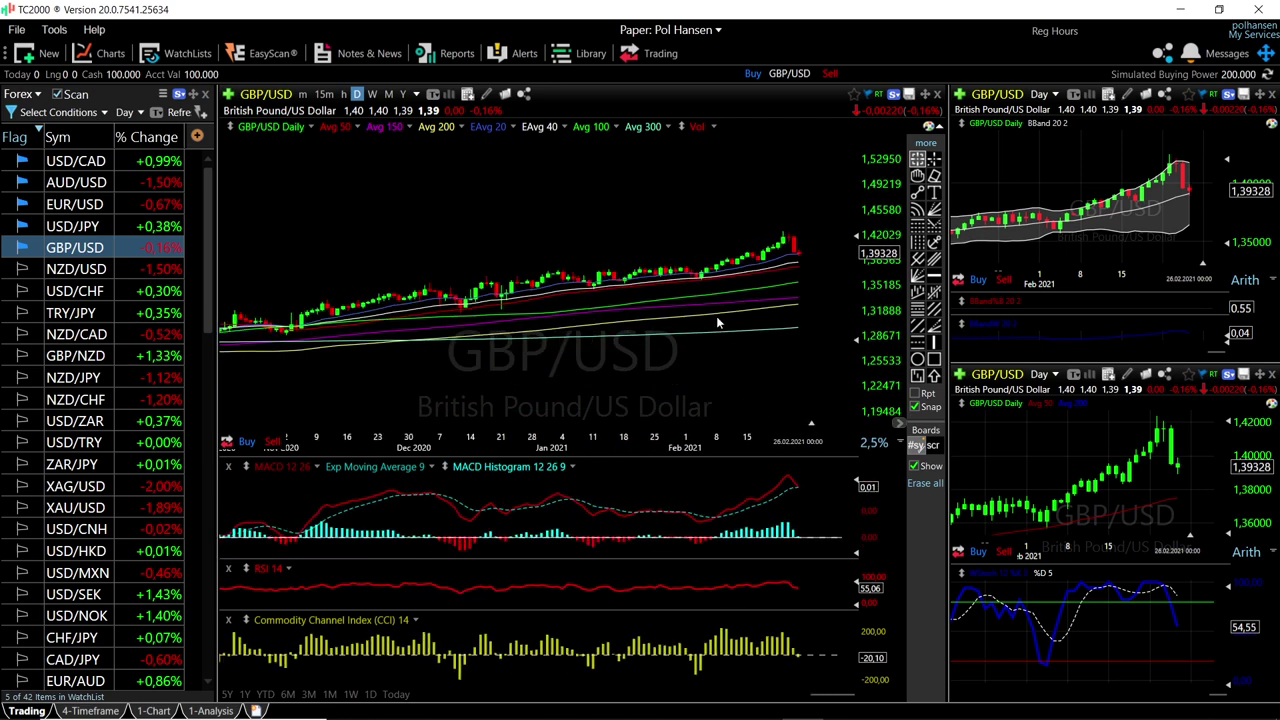
pyautogui.scroll(5, 790, 275)
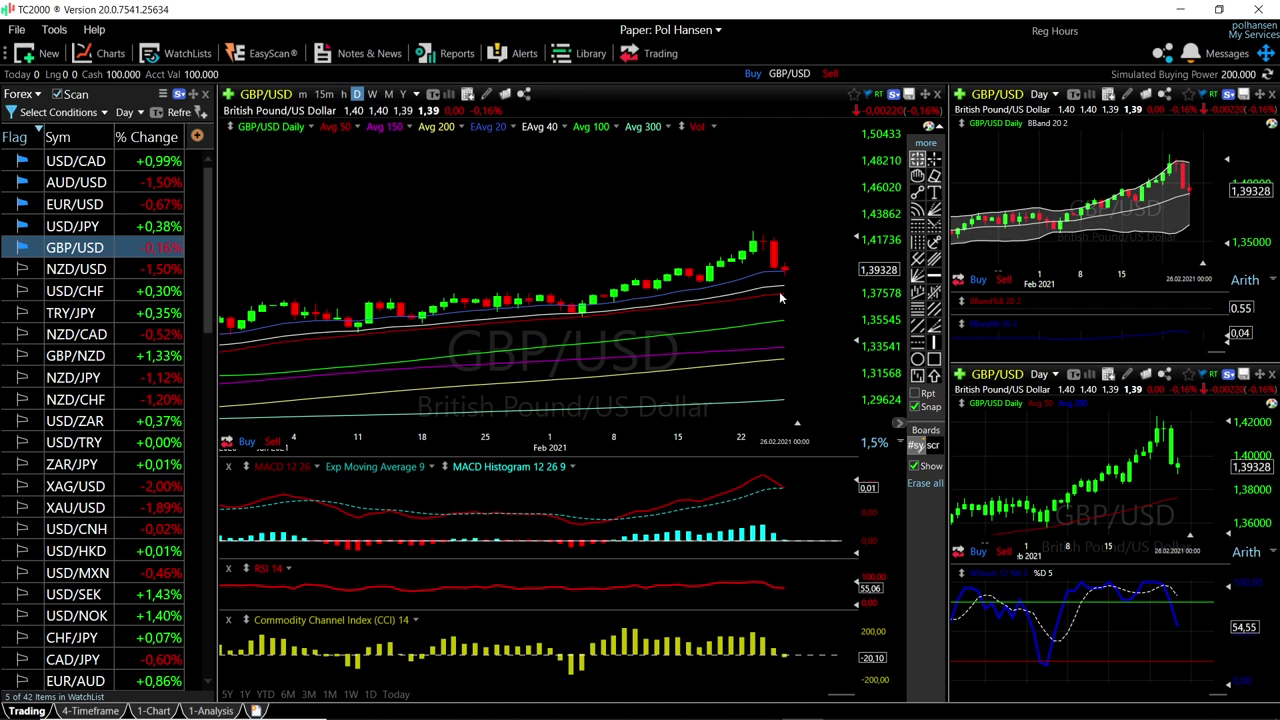
pyautogui.scroll(-2, 766, 326)
pyautogui.scroll(-2, 750, 328)
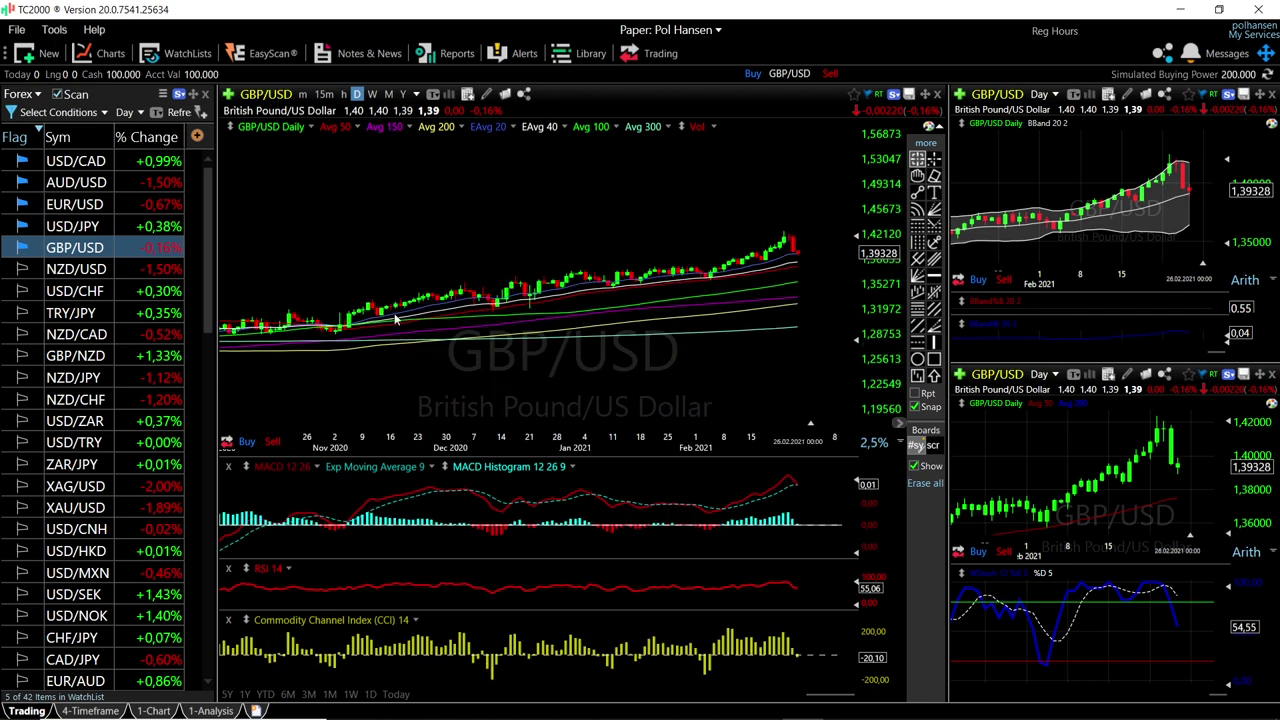
pyautogui.click(335, 330)
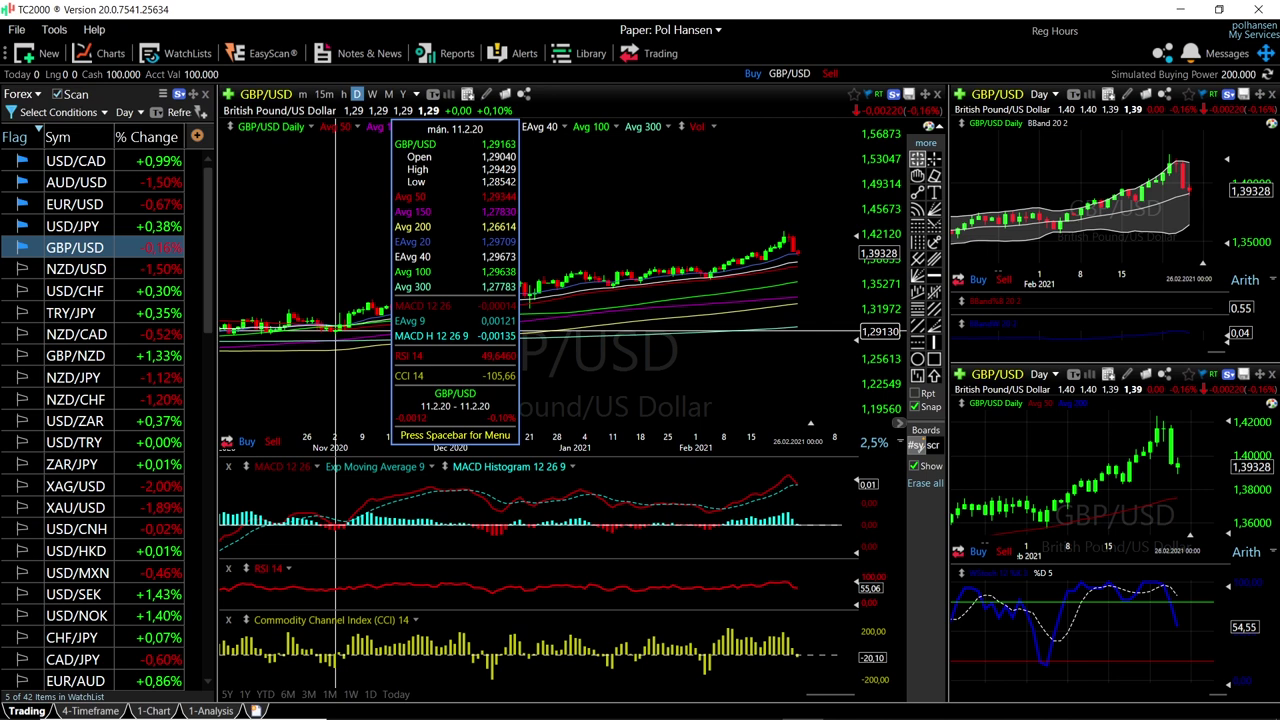
pyautogui.scroll(5, 793, 330)
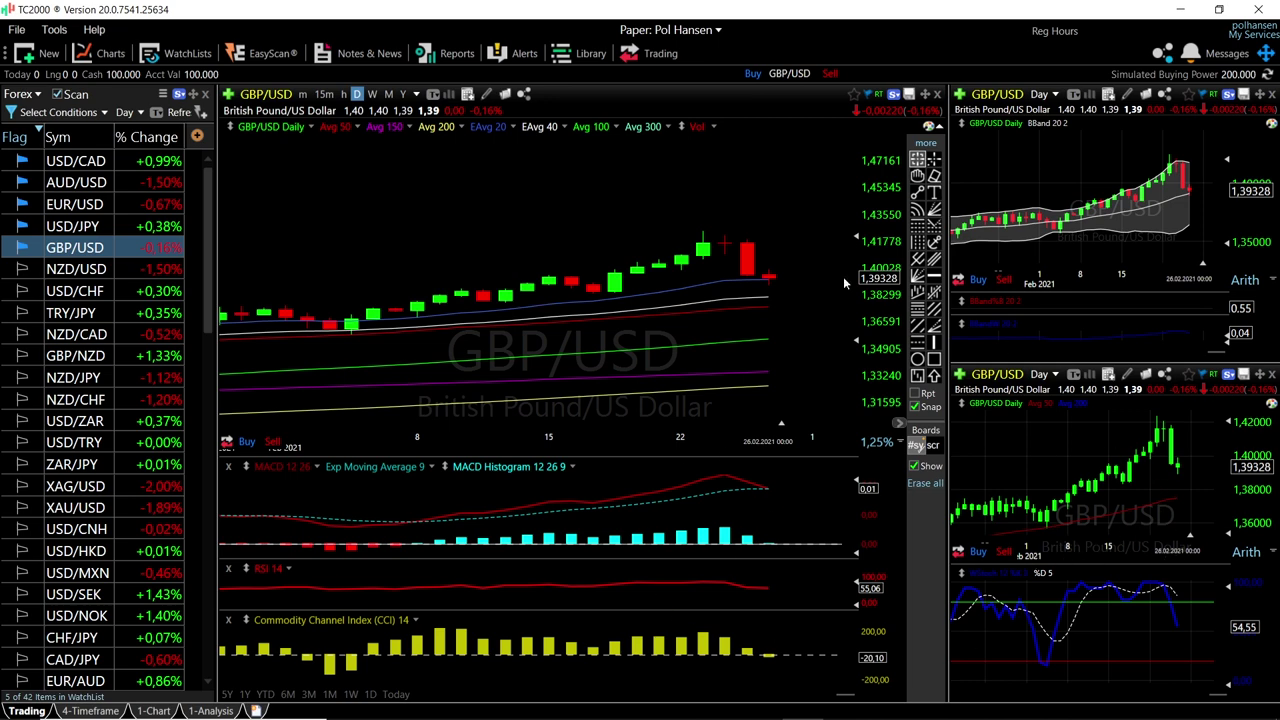
# Switch all charts to USD/JPY and zoom out to see more history.
pyautogui.press('Up')
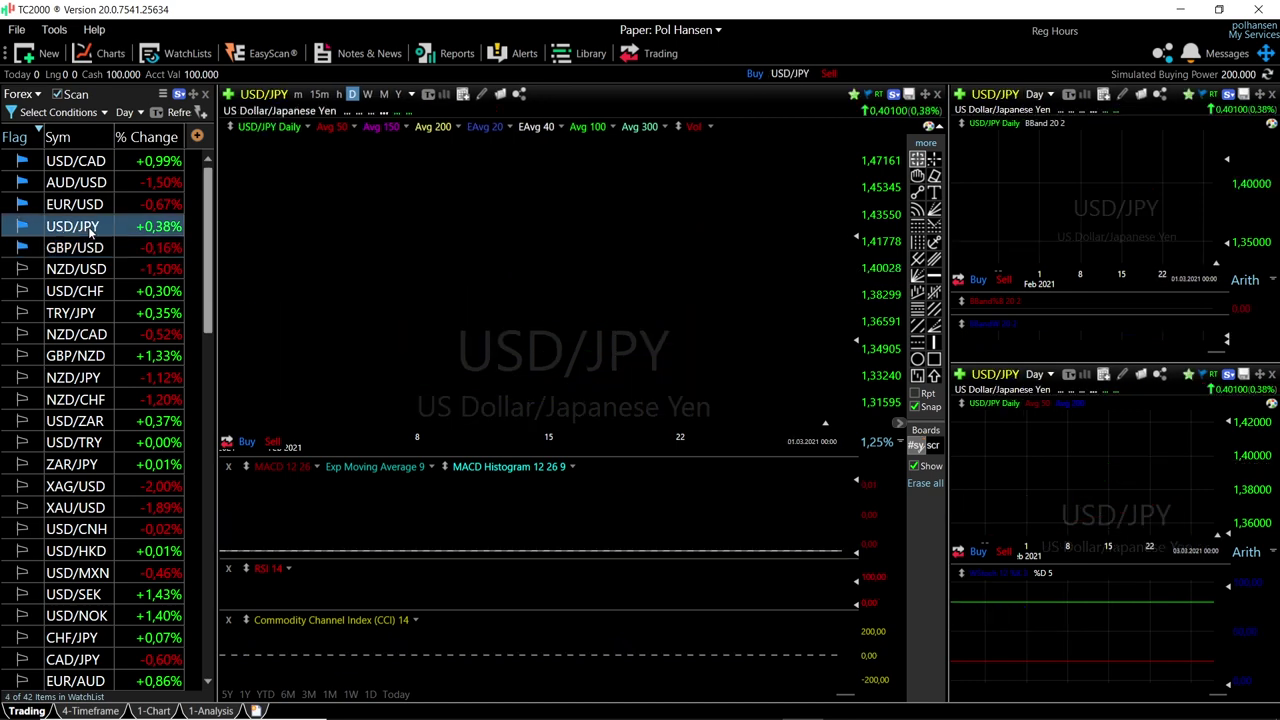
pyautogui.scroll(4, 790, 280)
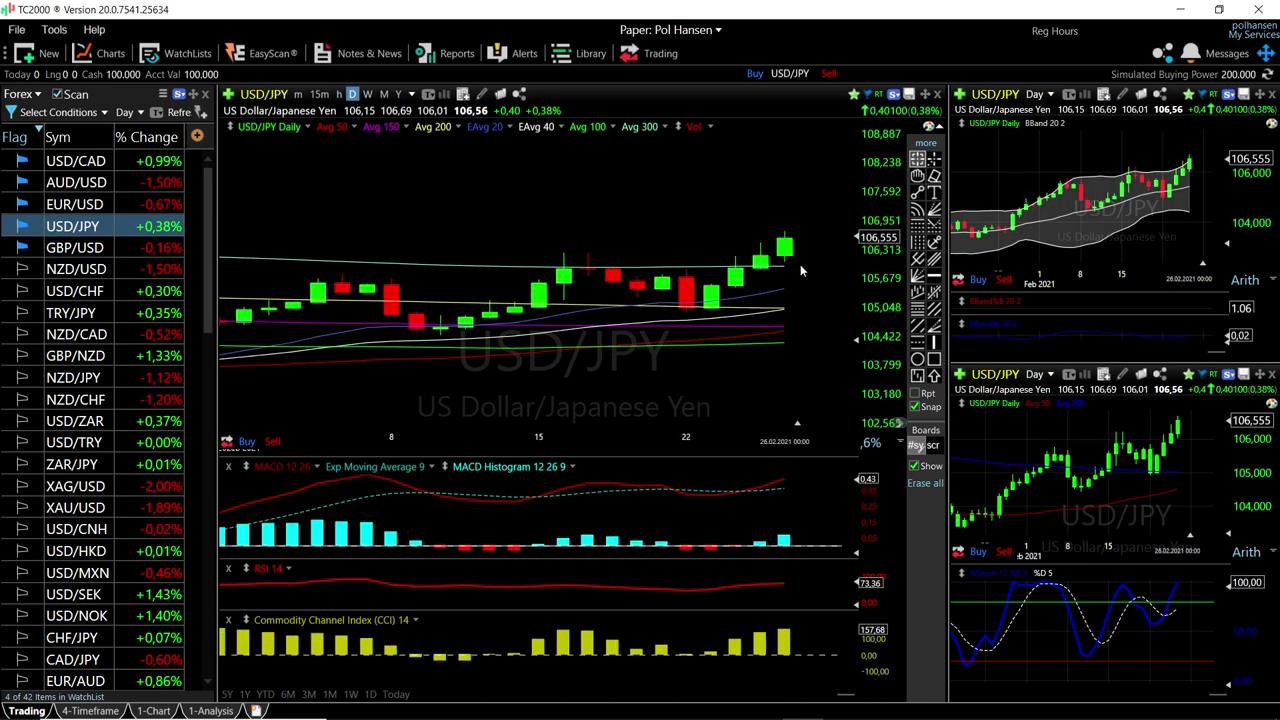
pyautogui.scroll(-5, 778, 287)
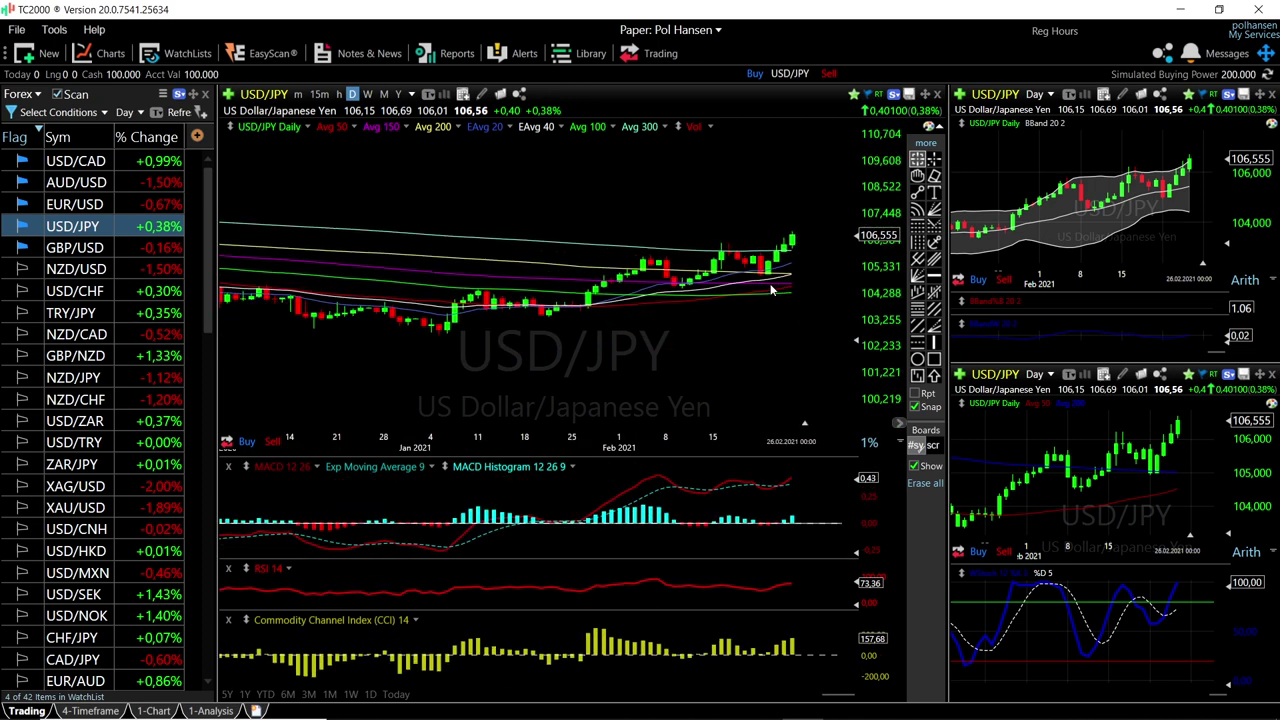
pyautogui.scroll(-2, 764, 299)
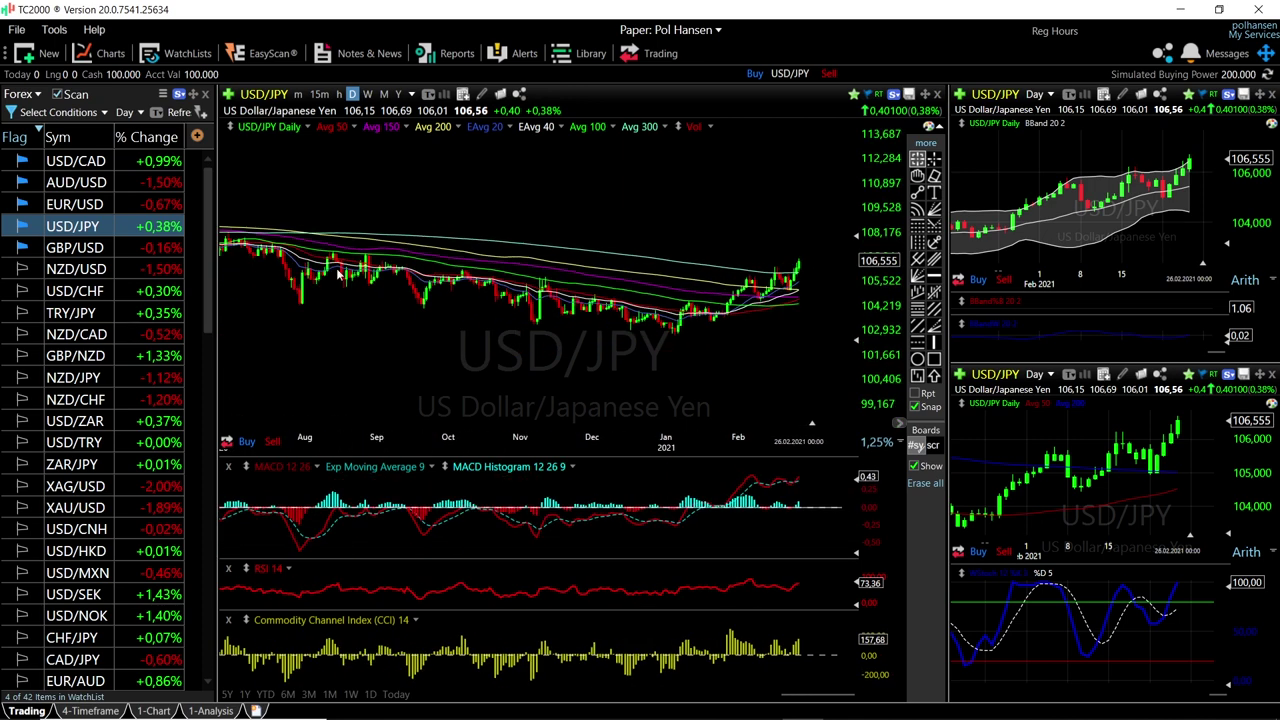
pyautogui.scroll(-2, 400, 280)
pyautogui.scroll(-2, 422, 292)
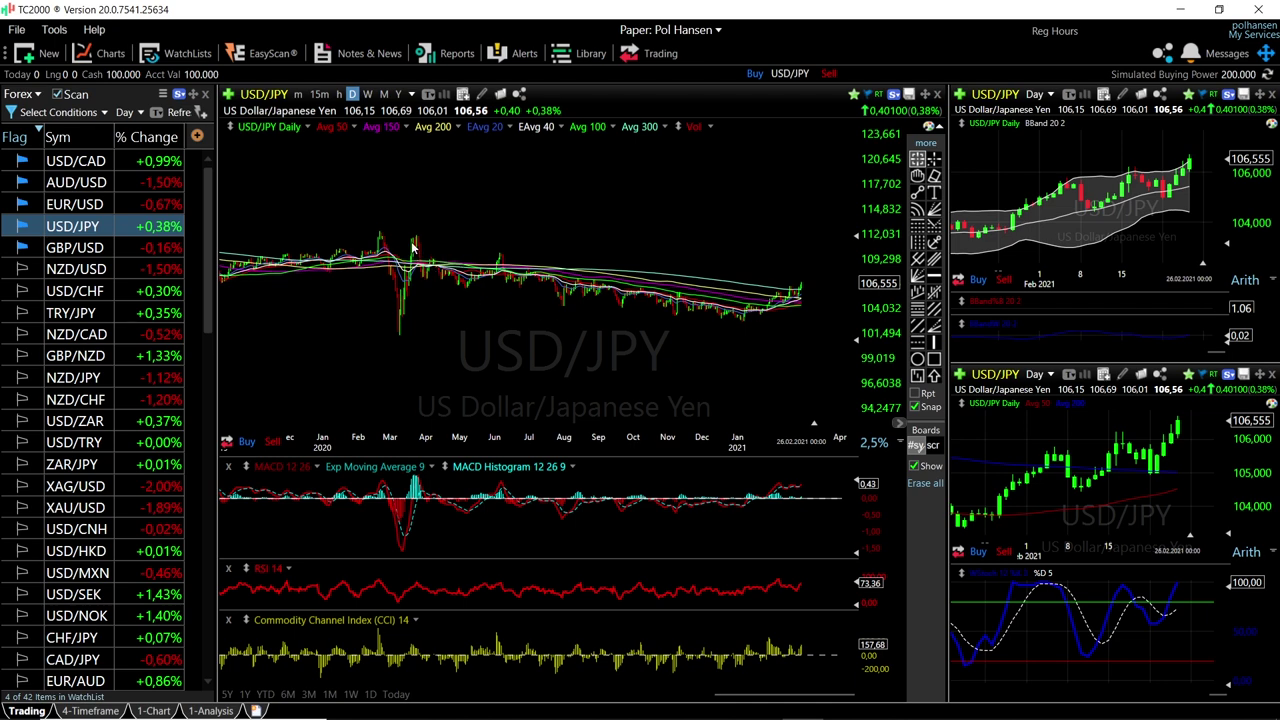
# Check the March 2020 USD/JPY bar's values, then zoom to a November–February range.
pyautogui.click(415, 238)
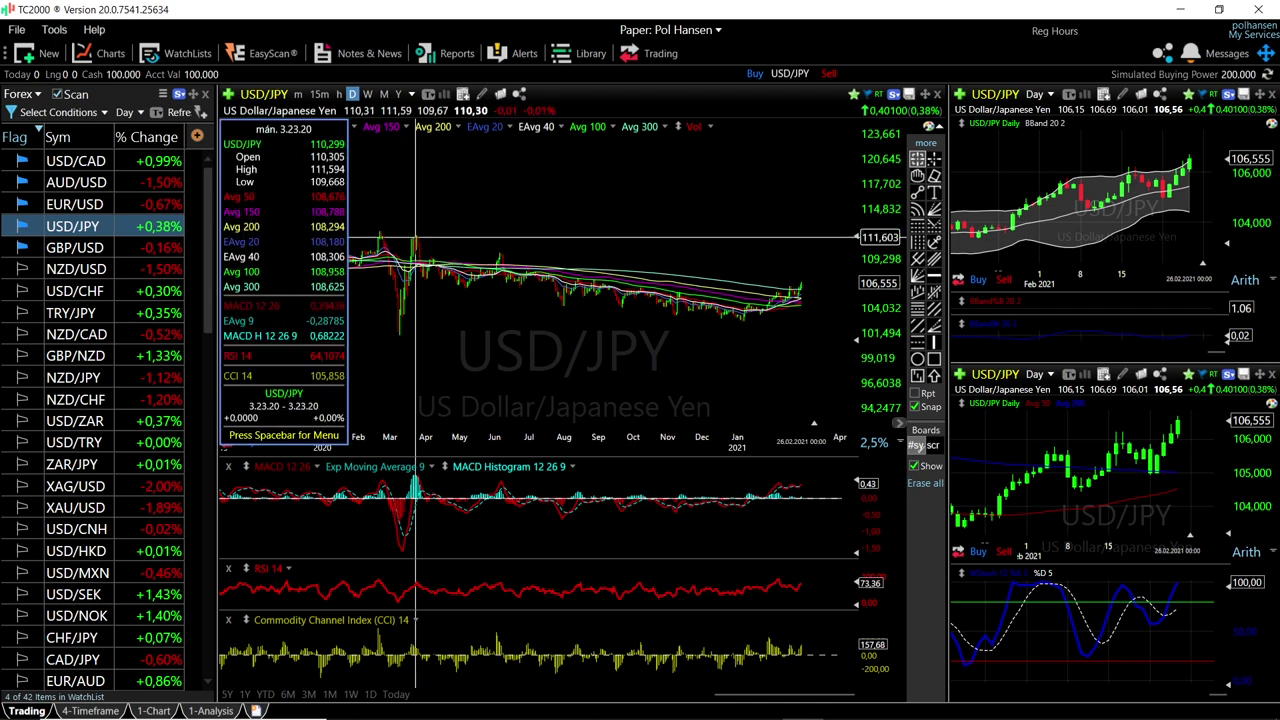
pyautogui.click(754, 326)
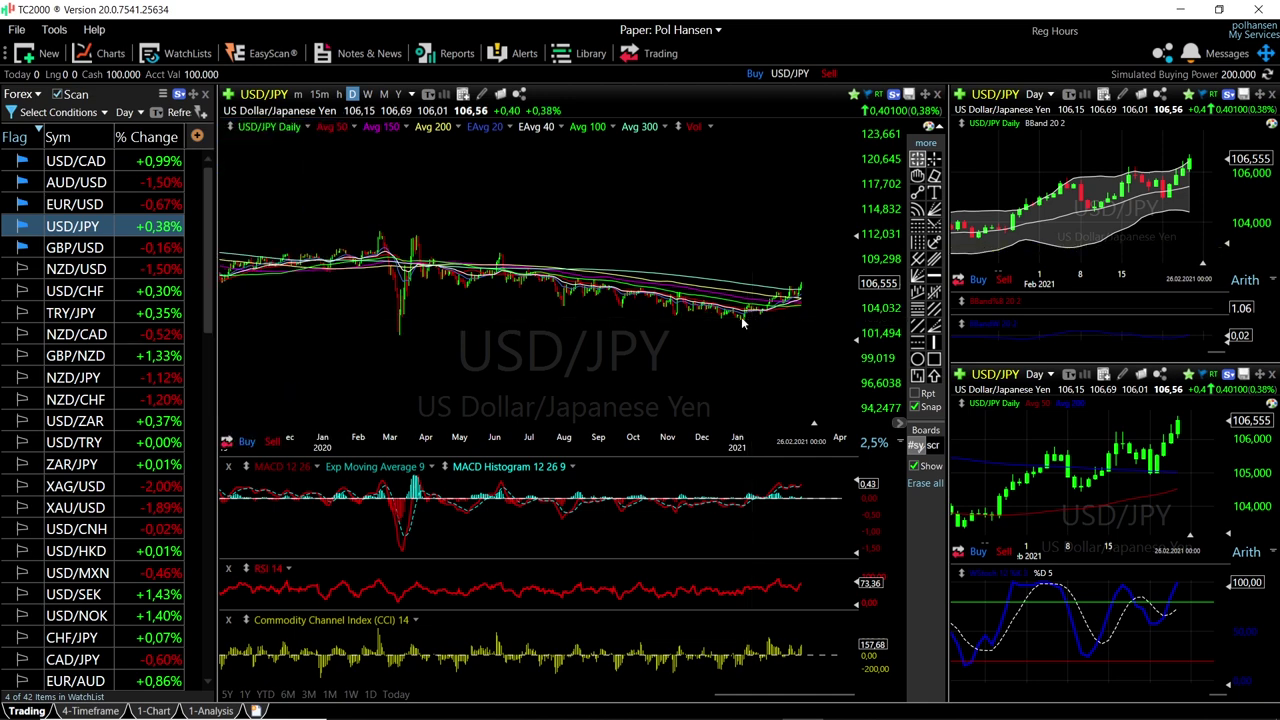
pyautogui.scroll(3, 825, 373)
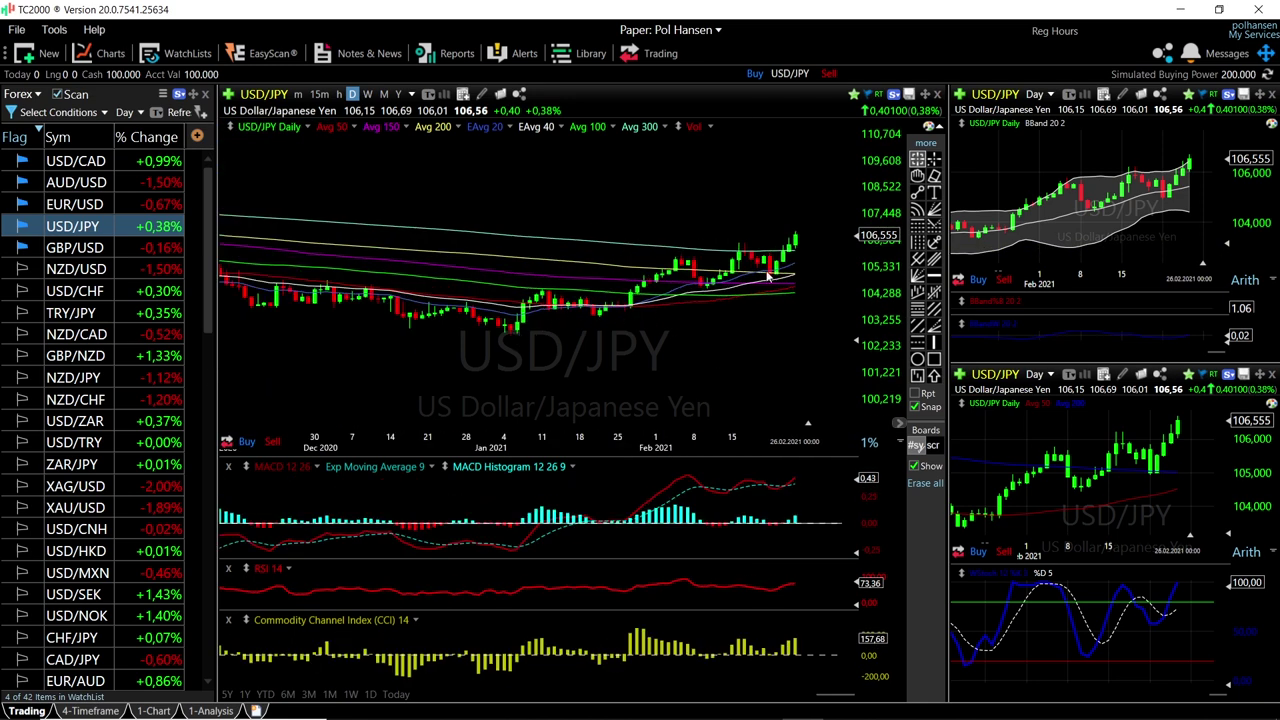
pyautogui.scroll(1, 806, 332)
pyautogui.scroll(-2, 766, 324)
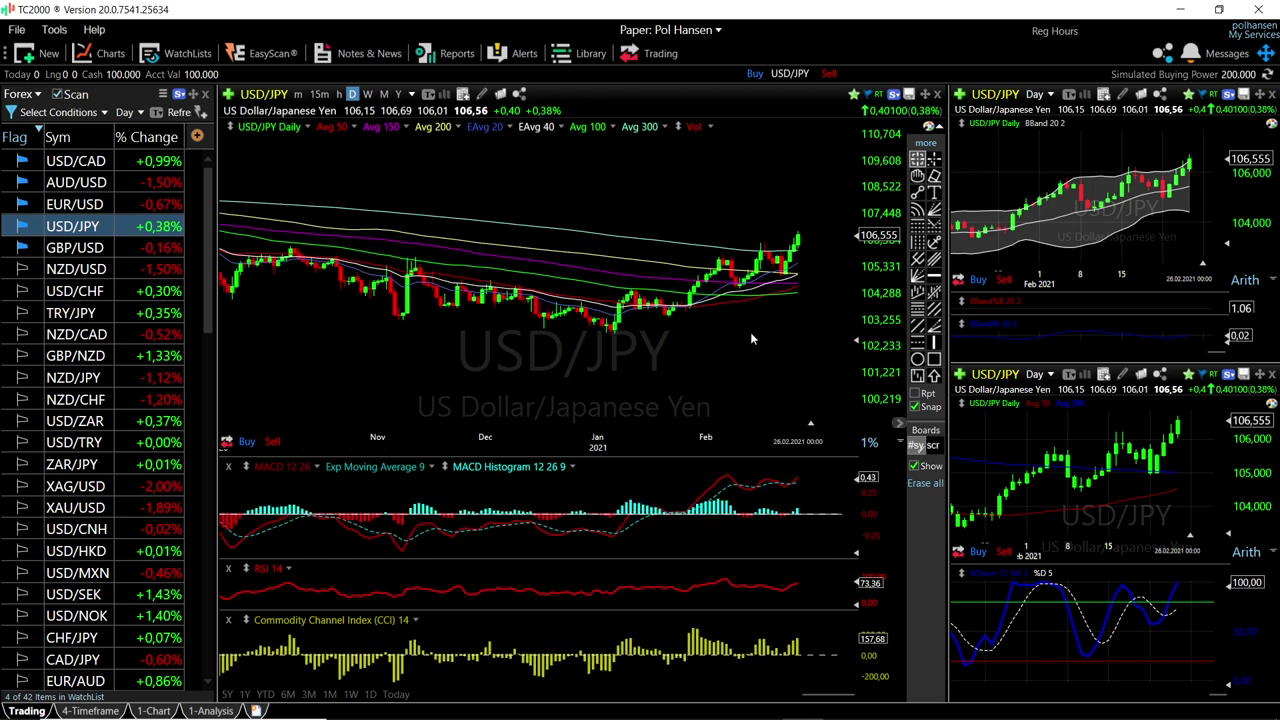
# Draw a rising USD/JPY channel: a trend line along the January–February highs plus a parallel line to the early-January low.
pyautogui.click(917, 191)
pyautogui.moveTo(592, 316); pyautogui.dragTo(806, 222)
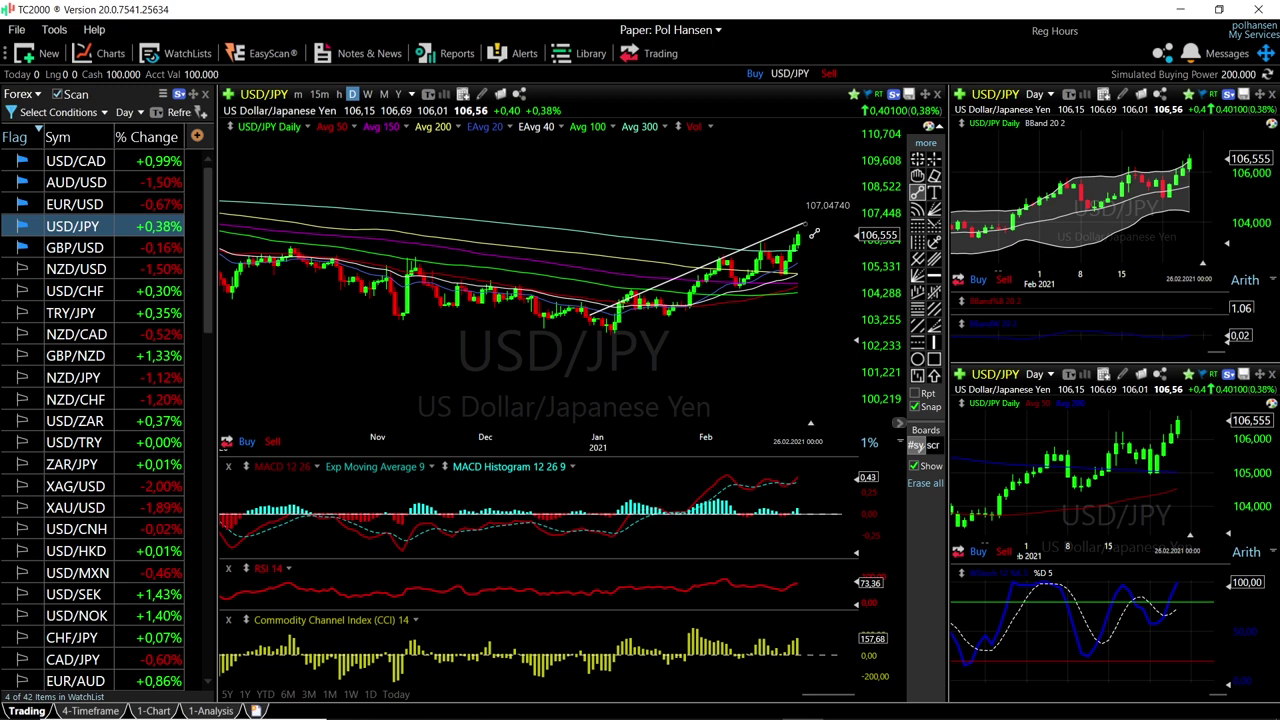
pyautogui.click(929, 191)
pyautogui.moveTo(608, 345); pyautogui.dragTo(826, 256)
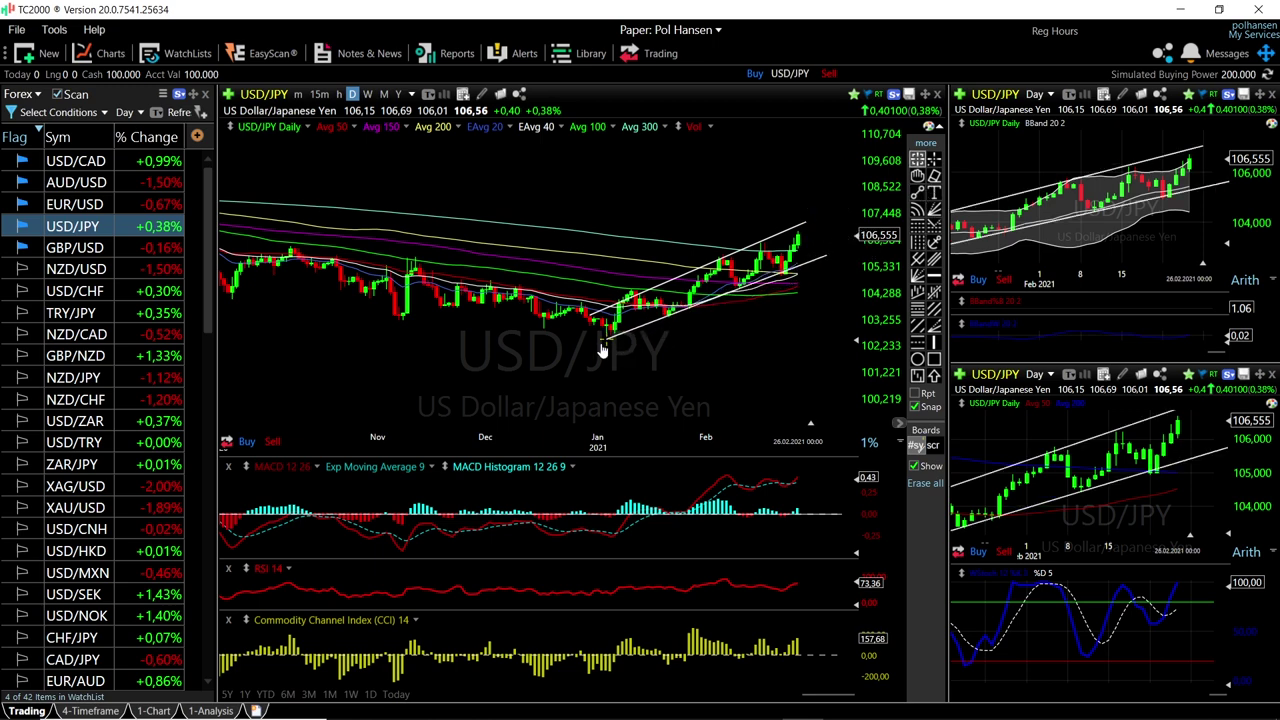
pyautogui.moveTo(608, 345); pyautogui.dragTo(605, 350)
# Leave empty space right of the last bar and review the USD/JPY channel.
pyautogui.scroll(-4, 787, 320)
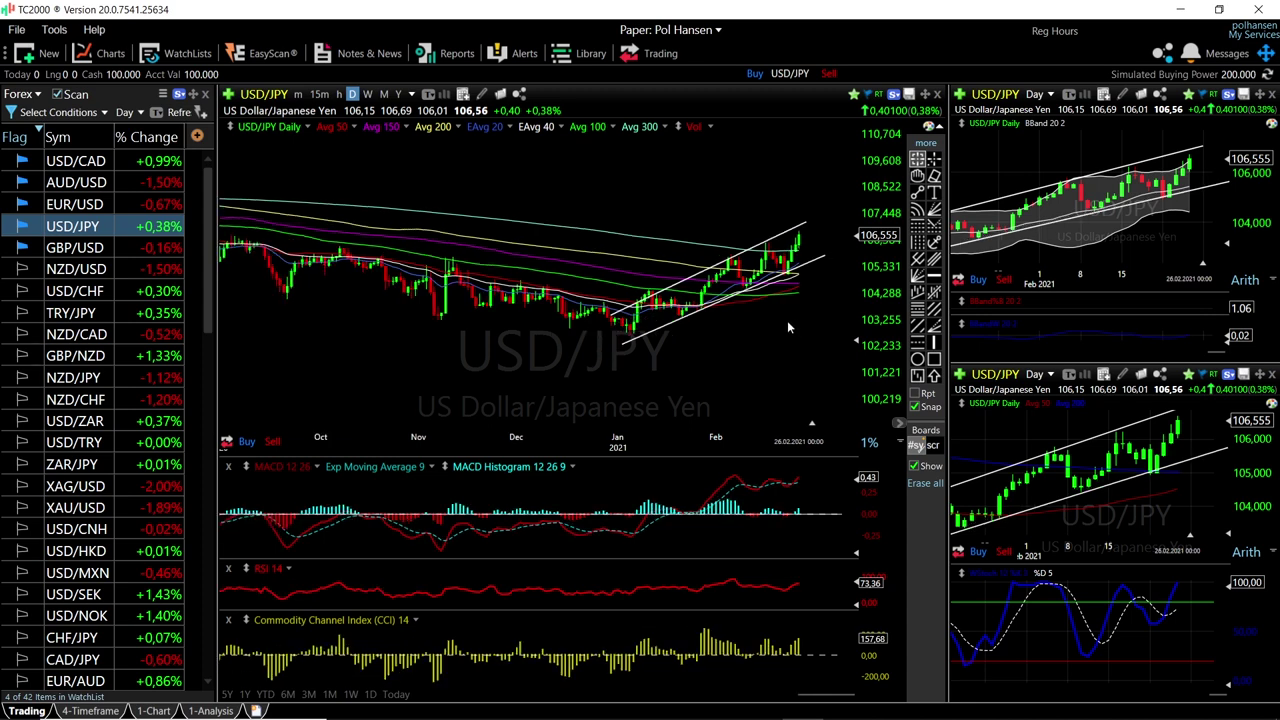
pyautogui.moveTo(813, 422); pyautogui.dragTo(721, 422)
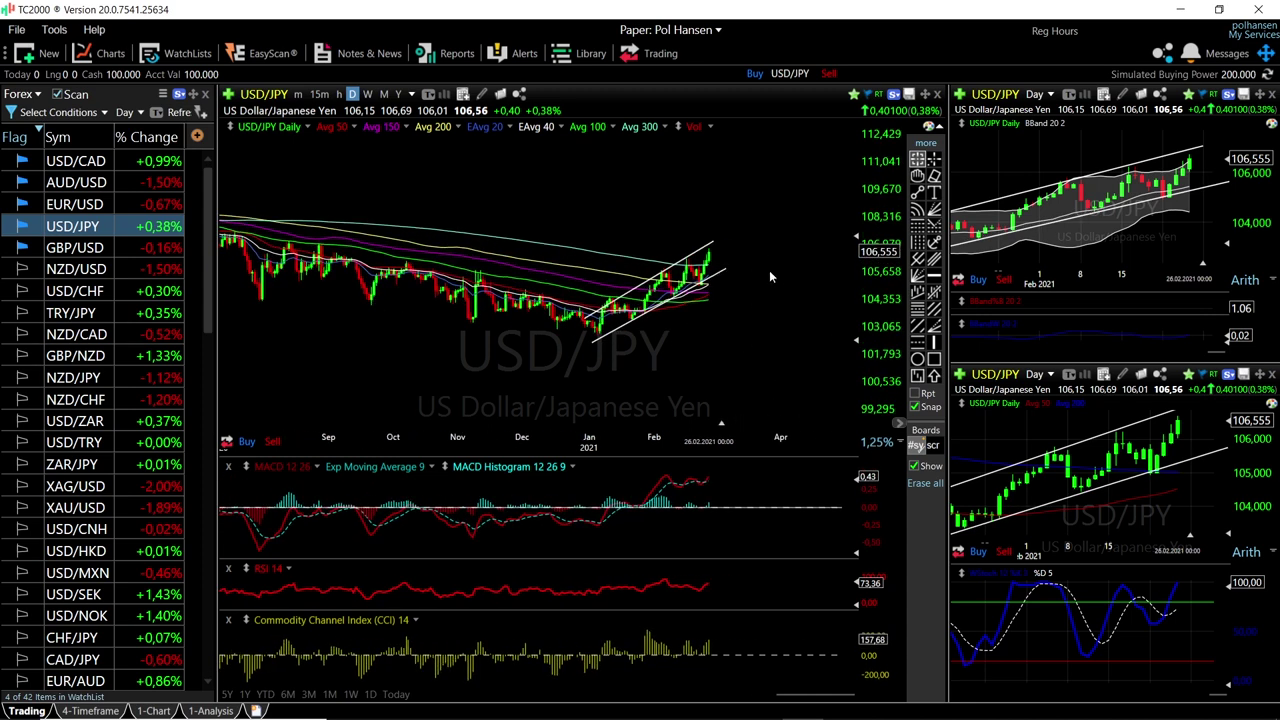
pyautogui.scroll(4, 735, 269)
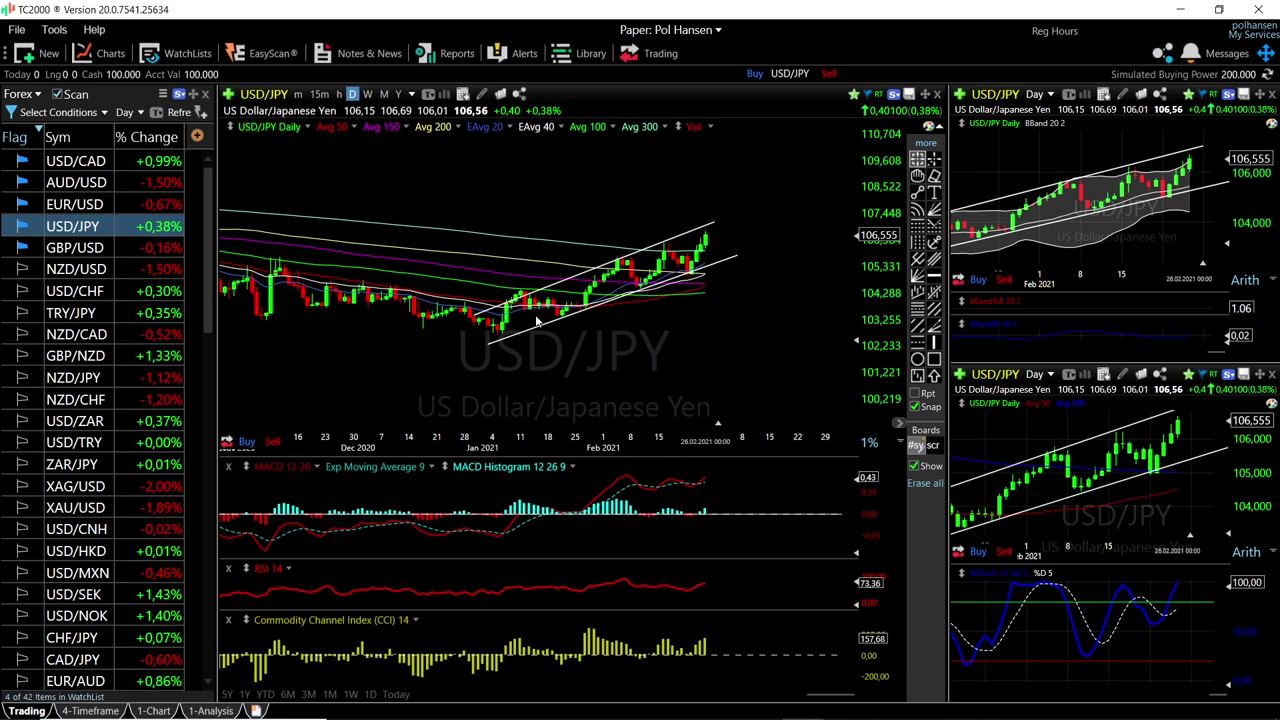
pyautogui.moveTo(705, 270)
pyautogui.scroll(-2, 770, 238)
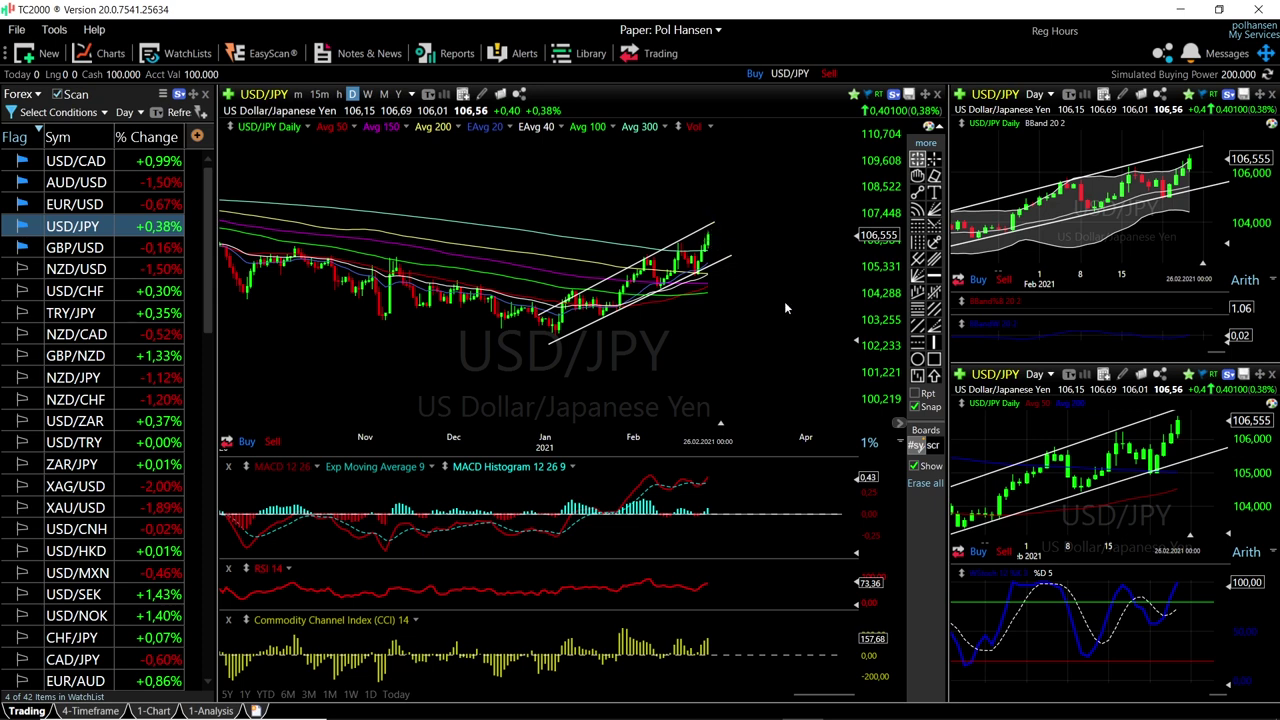
pyautogui.scroll(-1, 784, 302)
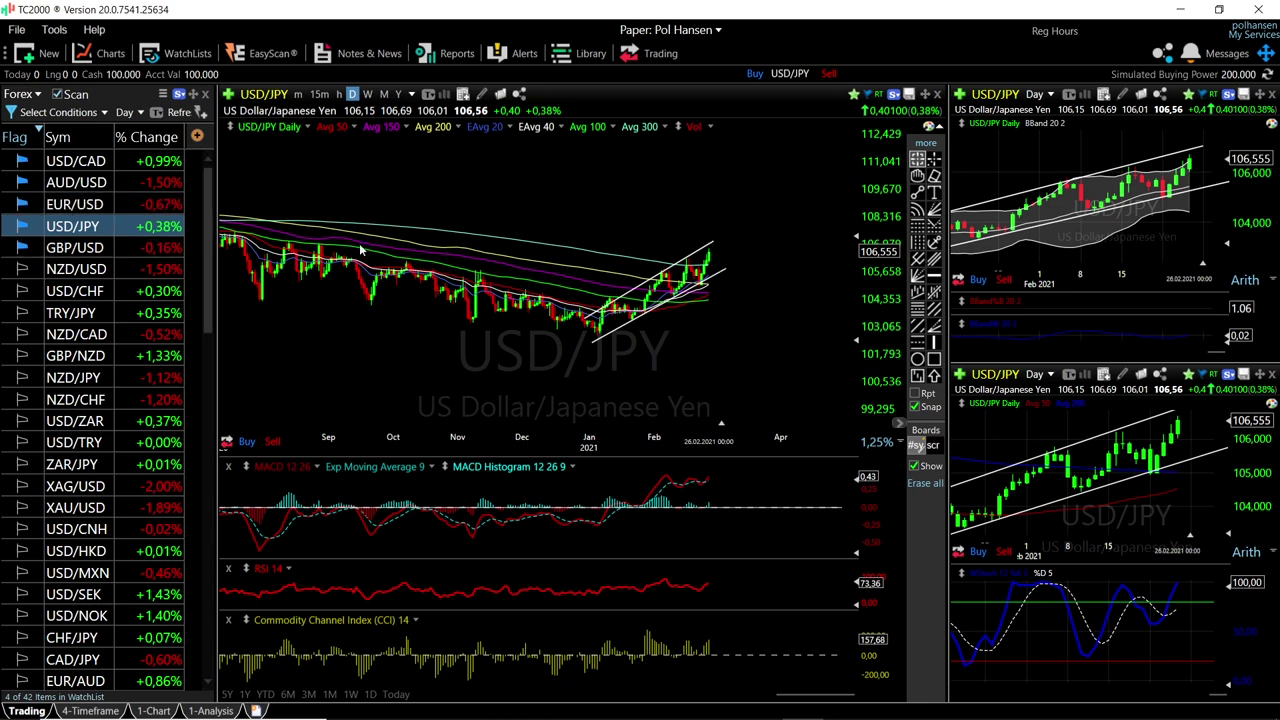
# Switch to EUR/USD, check the latest bar's values, and zoom out to early December 2020.
pyautogui.click(100, 205)
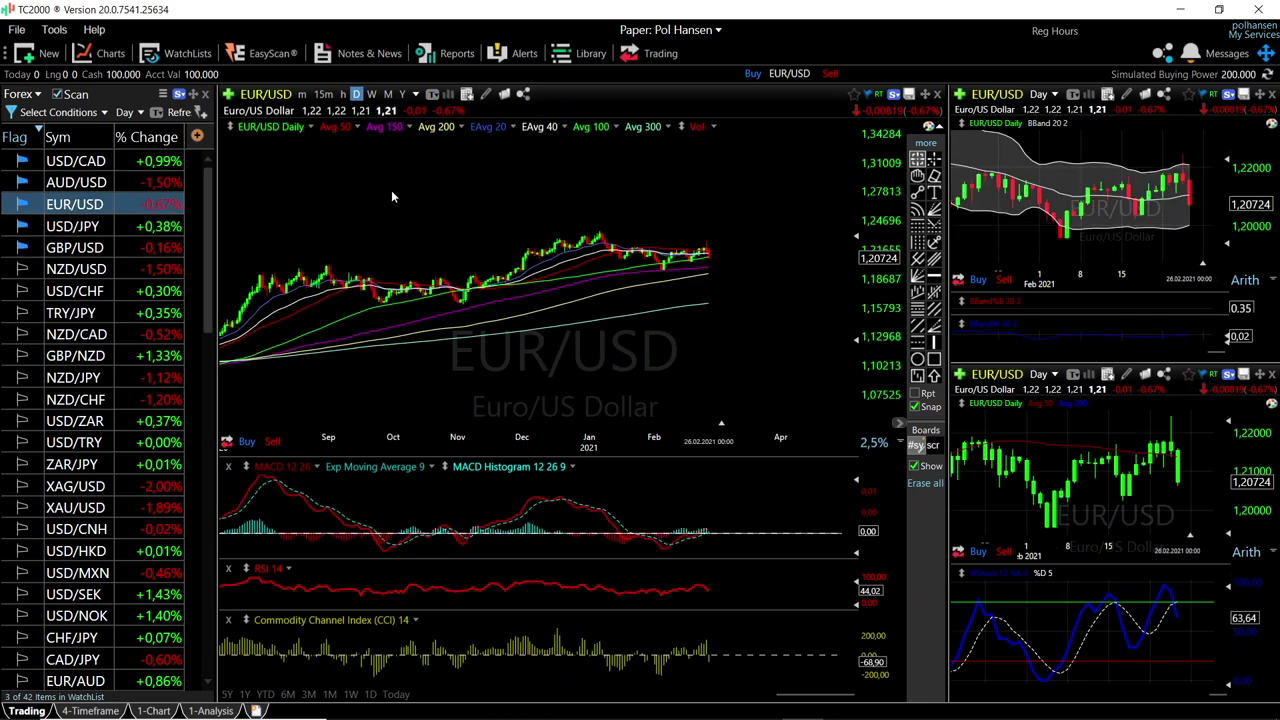
pyautogui.scroll(5, 722, 268)
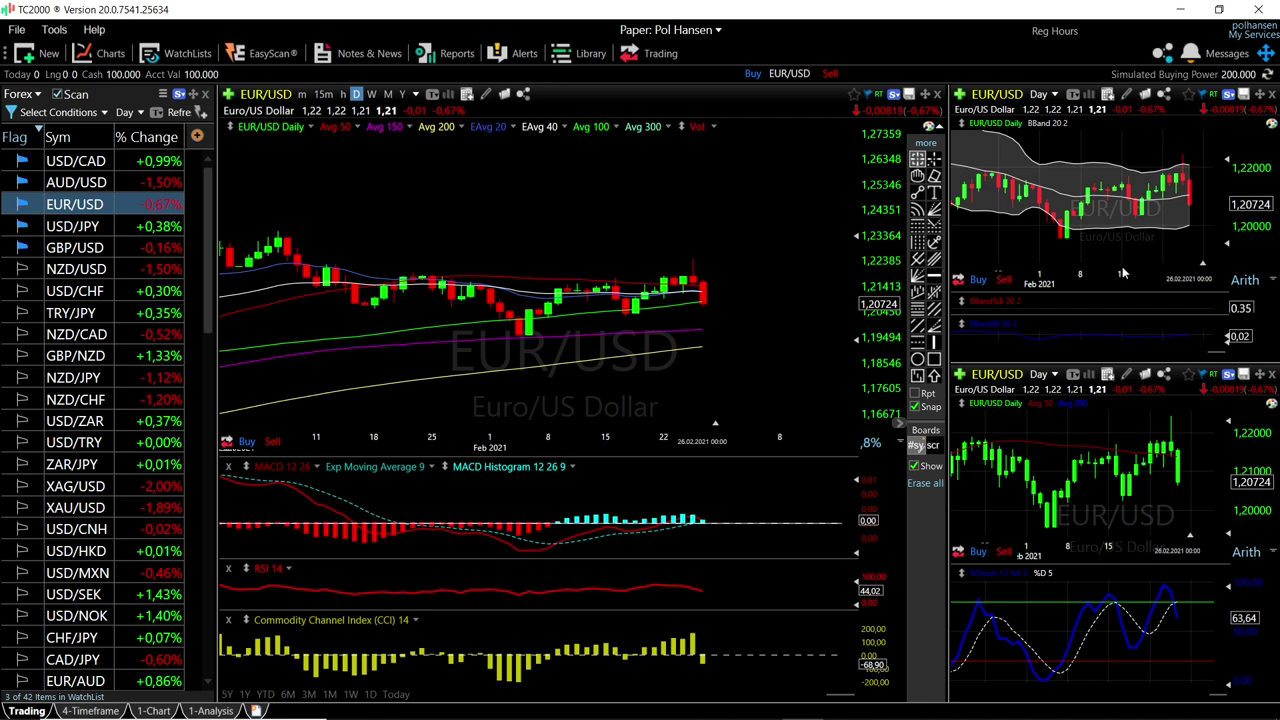
pyautogui.click(1189, 224)
pyautogui.scroll(-2, 670, 298)
pyautogui.scroll(-1, 670, 298)
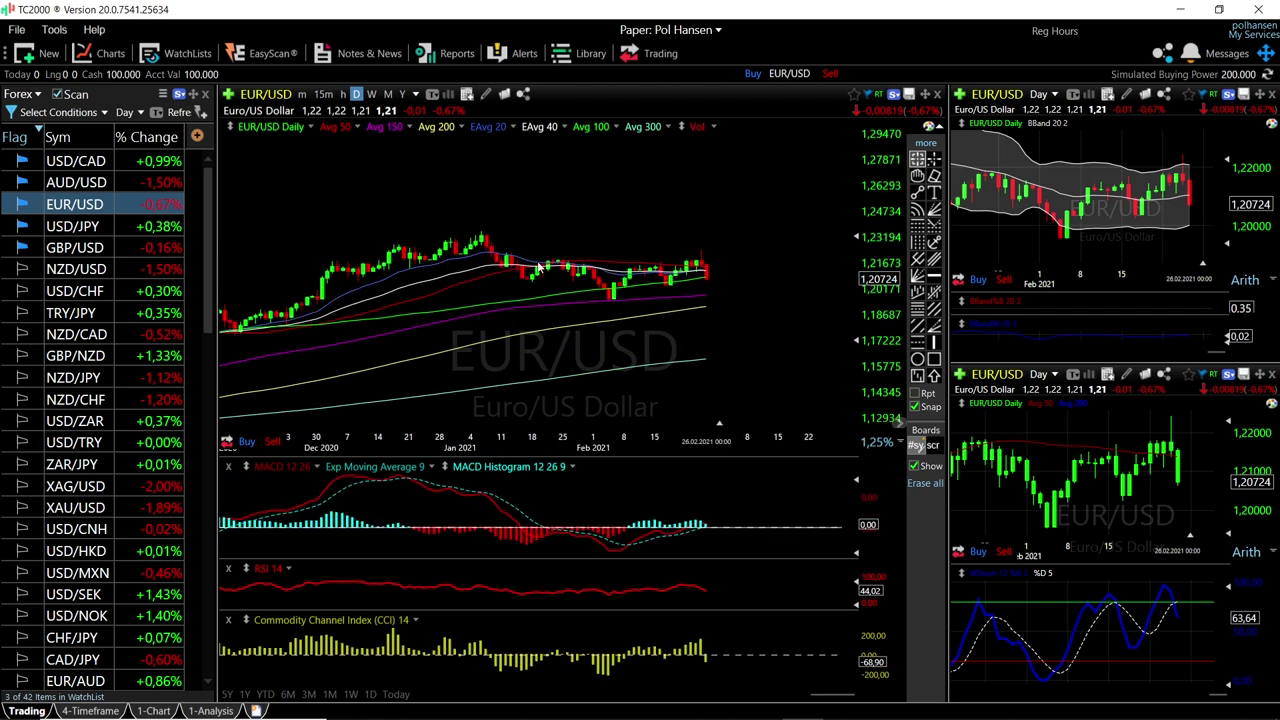
# Draw a rectangle around EUR/USD's mid-January to late-February range and check its price values.
pyautogui.click(934, 358)
pyautogui.moveTo(517, 261)
pyautogui.mouseDown()
pyautogui.moveTo(740, 268)
pyautogui.moveTo(746, 303)
pyautogui.mouseUp()
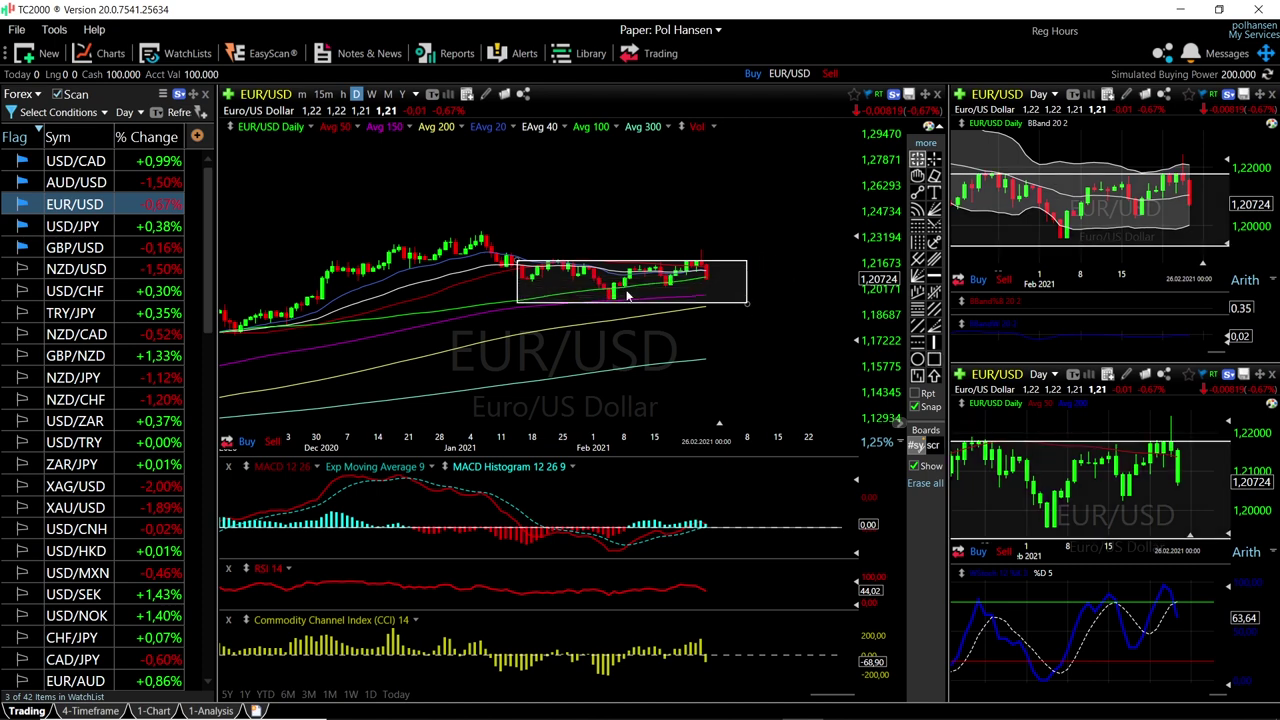
pyautogui.moveTo(517, 320); pyautogui.dragTo(517, 320)
pyautogui.scroll(2, 790, 320)
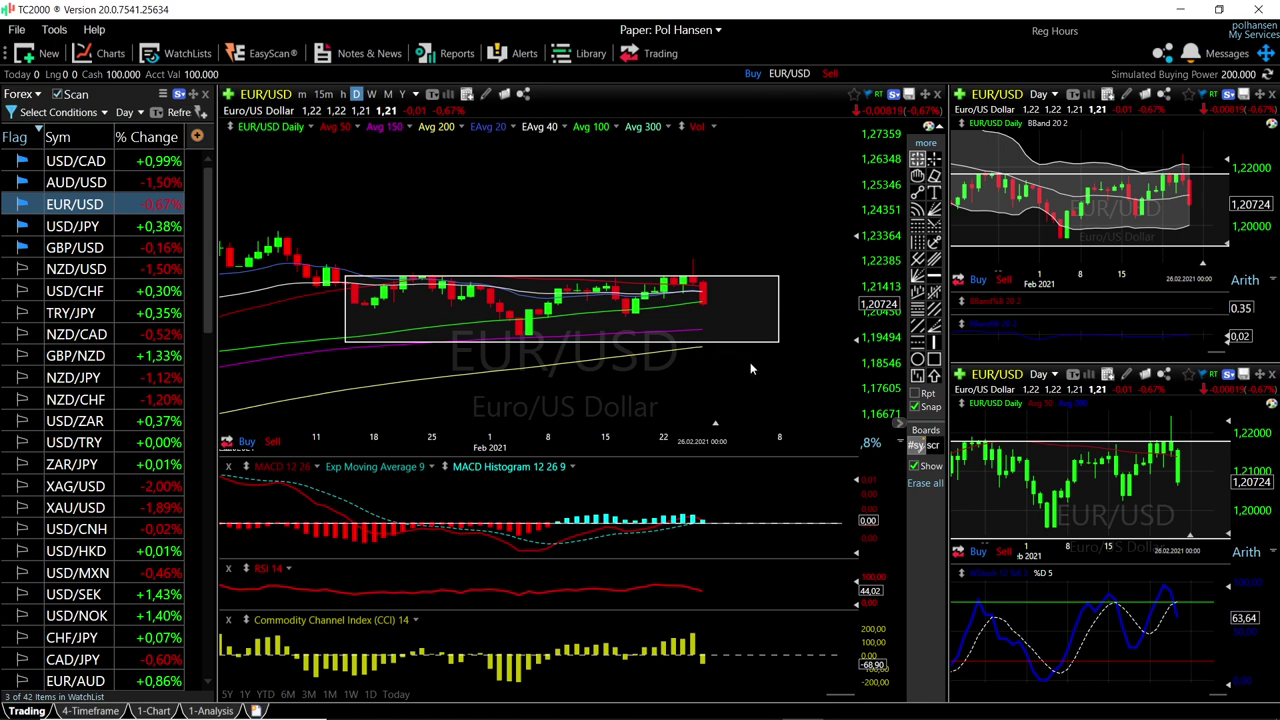
pyautogui.scroll(-4, 750, 362)
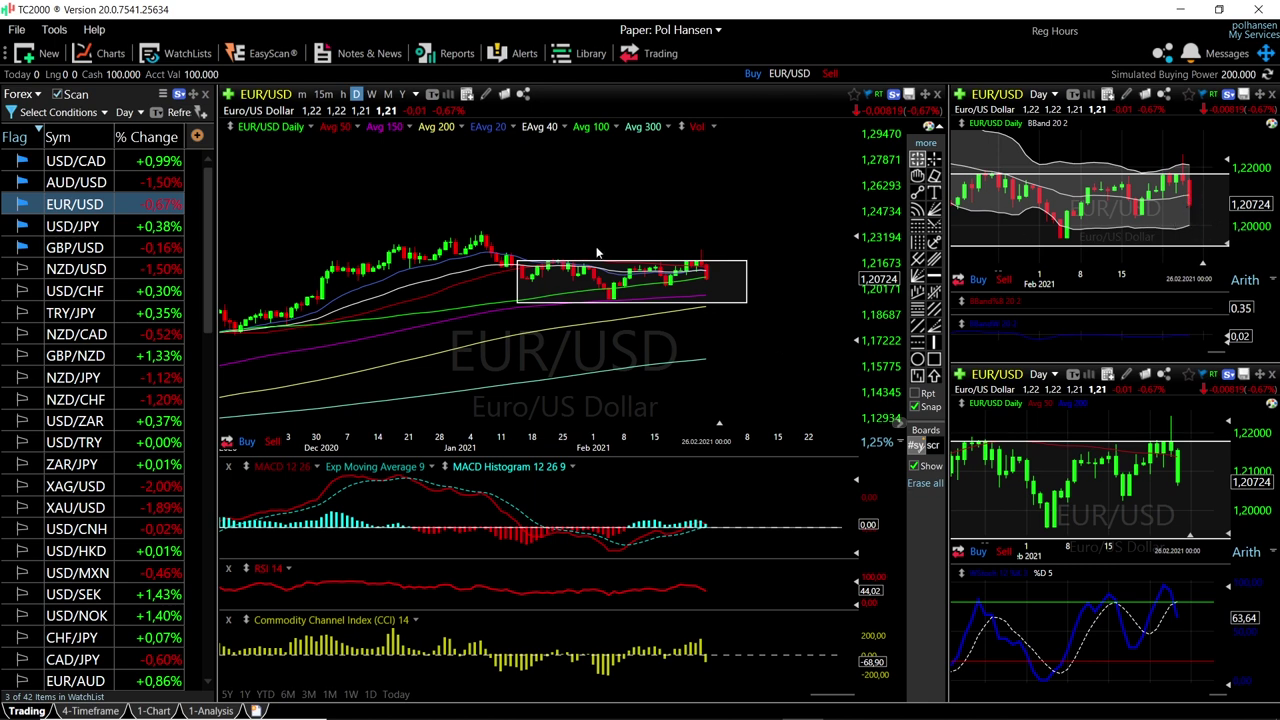
# Switch the charts to AUD/USD and place a horizontal line at the latest candle's high.
pyautogui.click(120, 182)
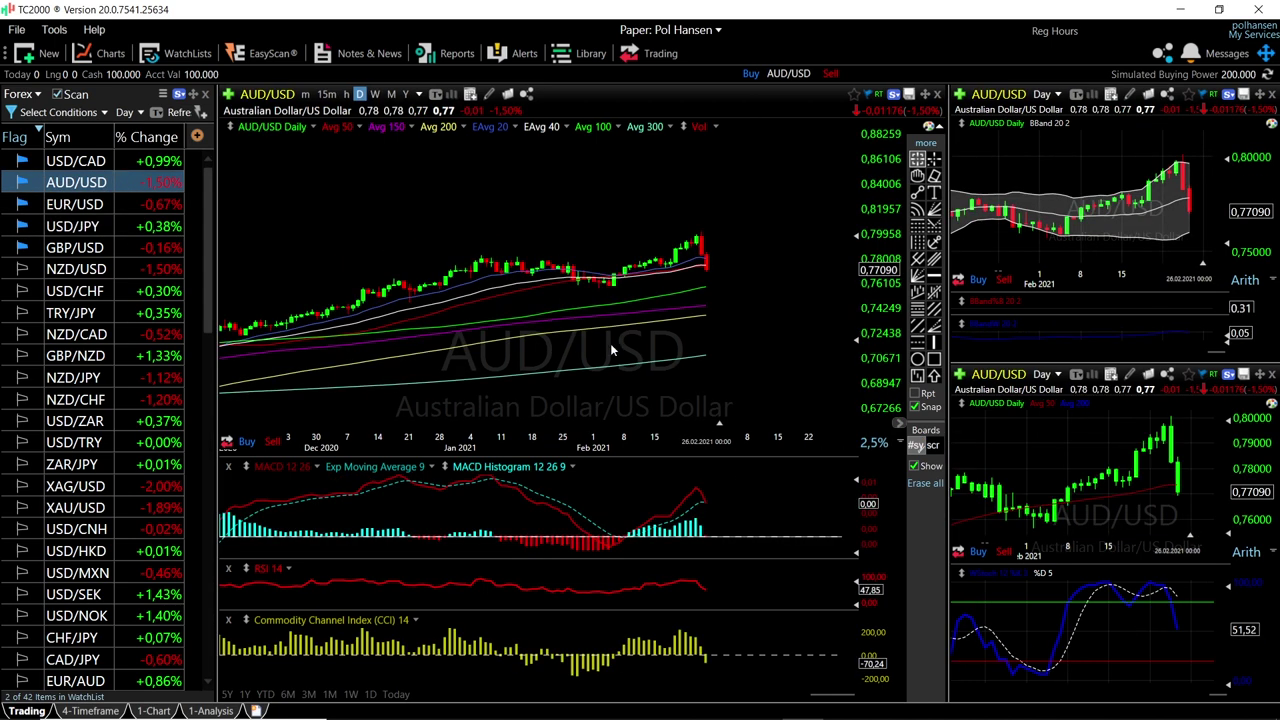
pyautogui.scroll(2, 777, 280)
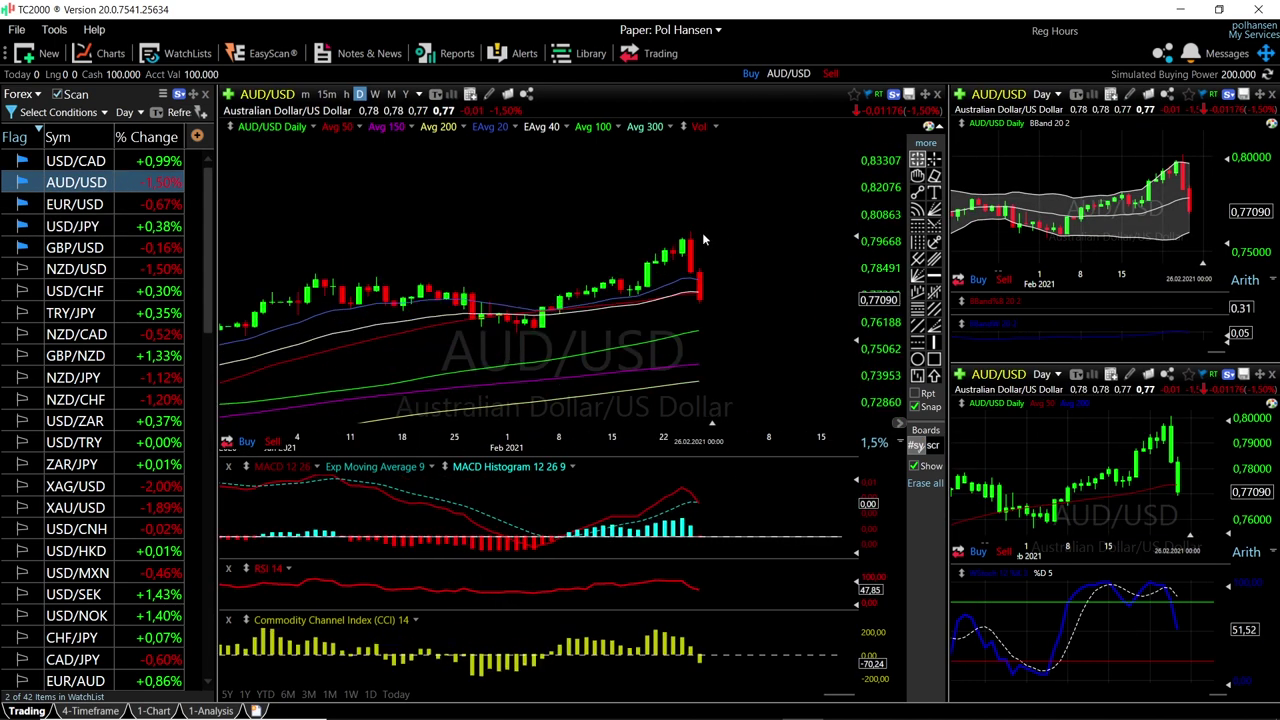
pyautogui.click(934, 274)
pyautogui.click(700, 236)
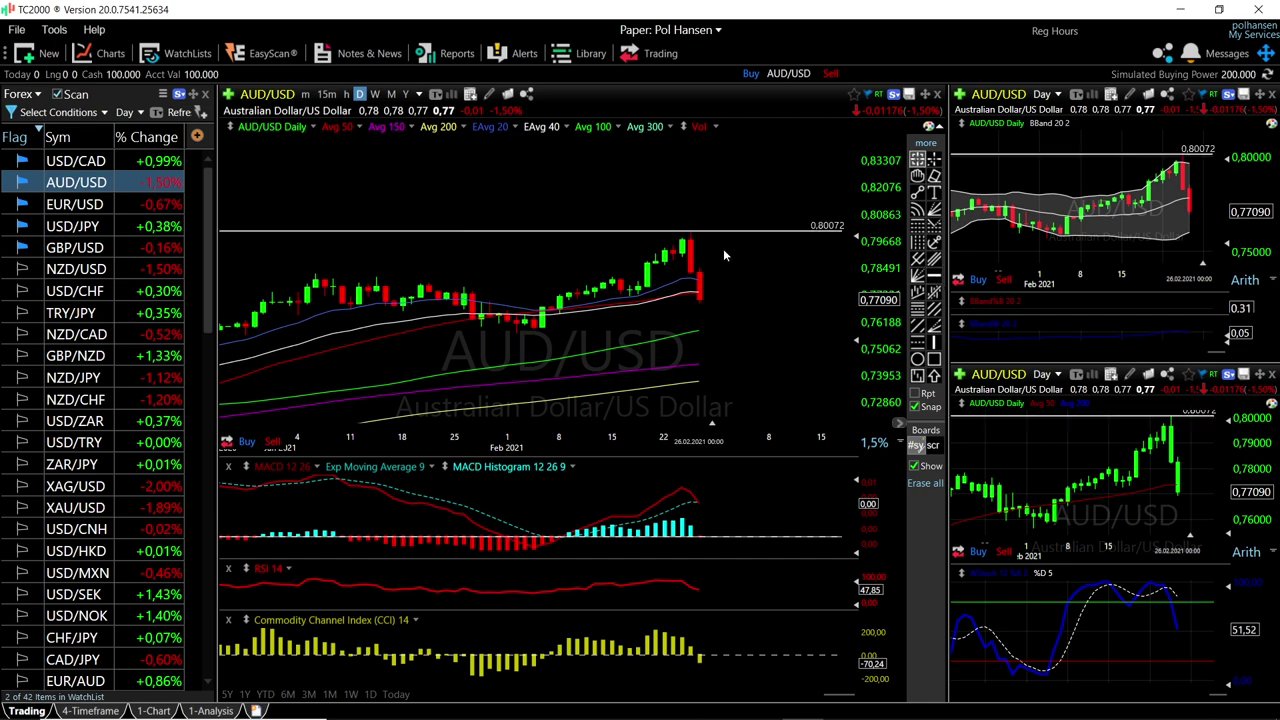
# Move the AUD/USD horizontal line to 0.80124 and check values on the Bollinger Band chart.
pyautogui.click(700, 295)
pyautogui.moveTo(700, 295)
pyautogui.mouseDown()
pyautogui.moveTo(690, 236)
pyautogui.moveTo(697, 320)
pyautogui.moveTo(702, 296)
pyautogui.mouseUp()
pyautogui.moveTo(737, 195); pyautogui.dragTo(737, 240)
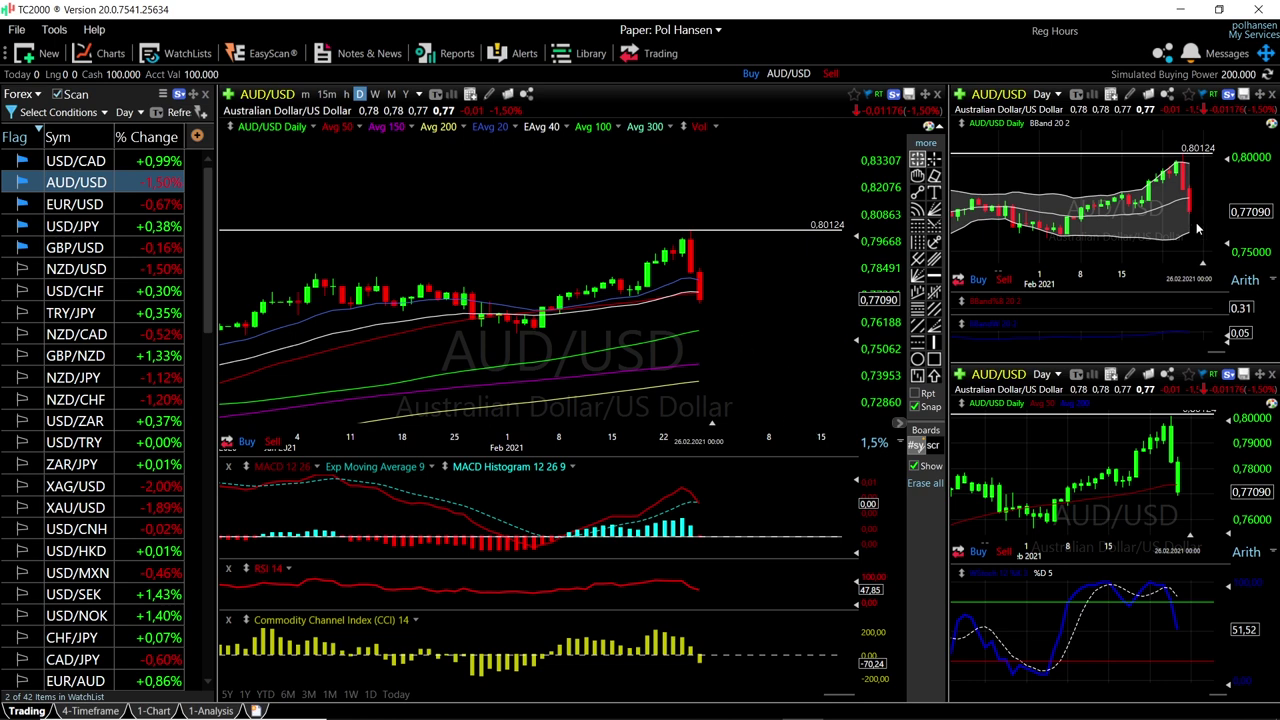
pyautogui.moveTo(1192, 237); pyautogui.dragTo(1188, 231)
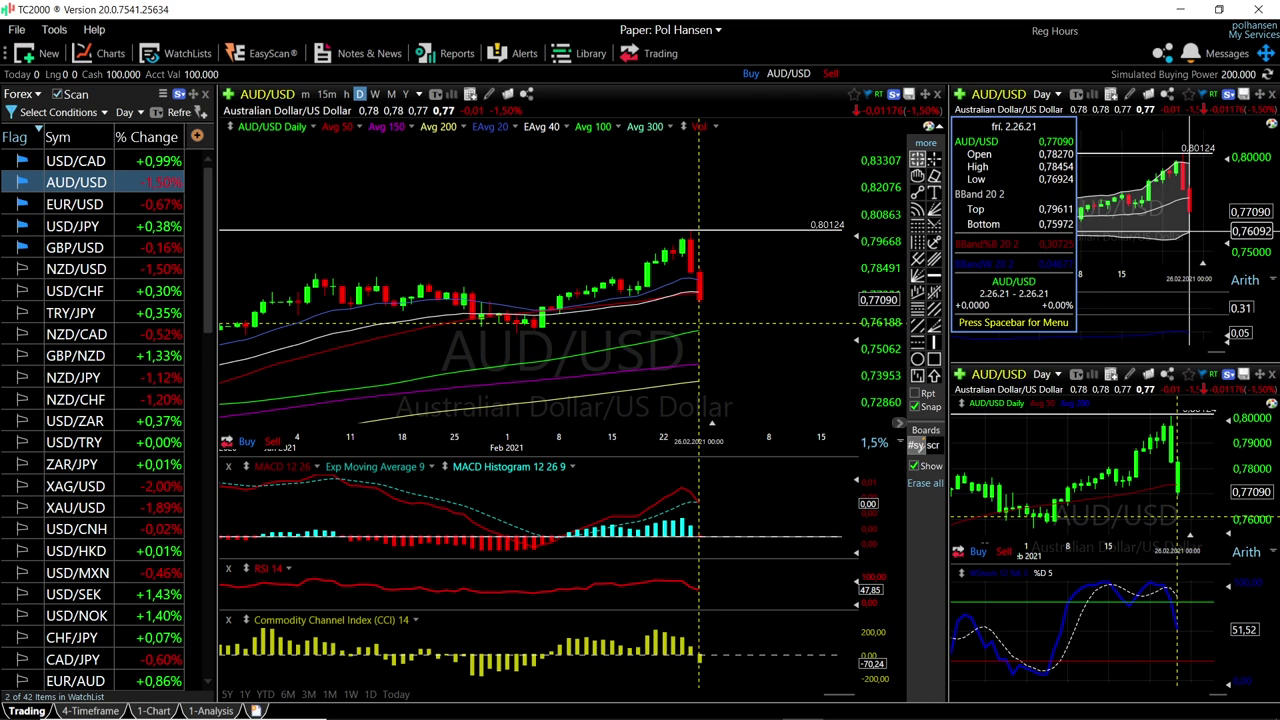
pyautogui.moveTo(1188, 231); pyautogui.dragTo(1188, 231)
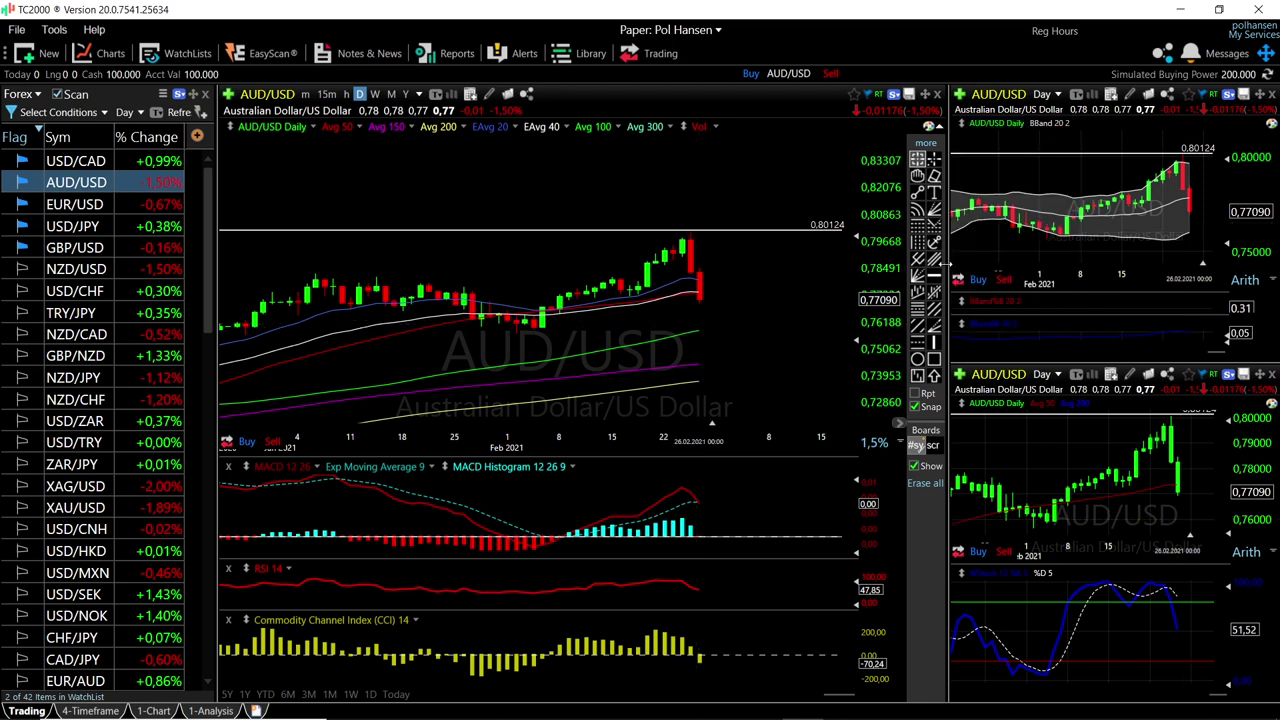
# Add a second AUD/USD horizontal line at 0.75922, check nearby values, then switch to USD/CAD.
pyautogui.click(535, 324)
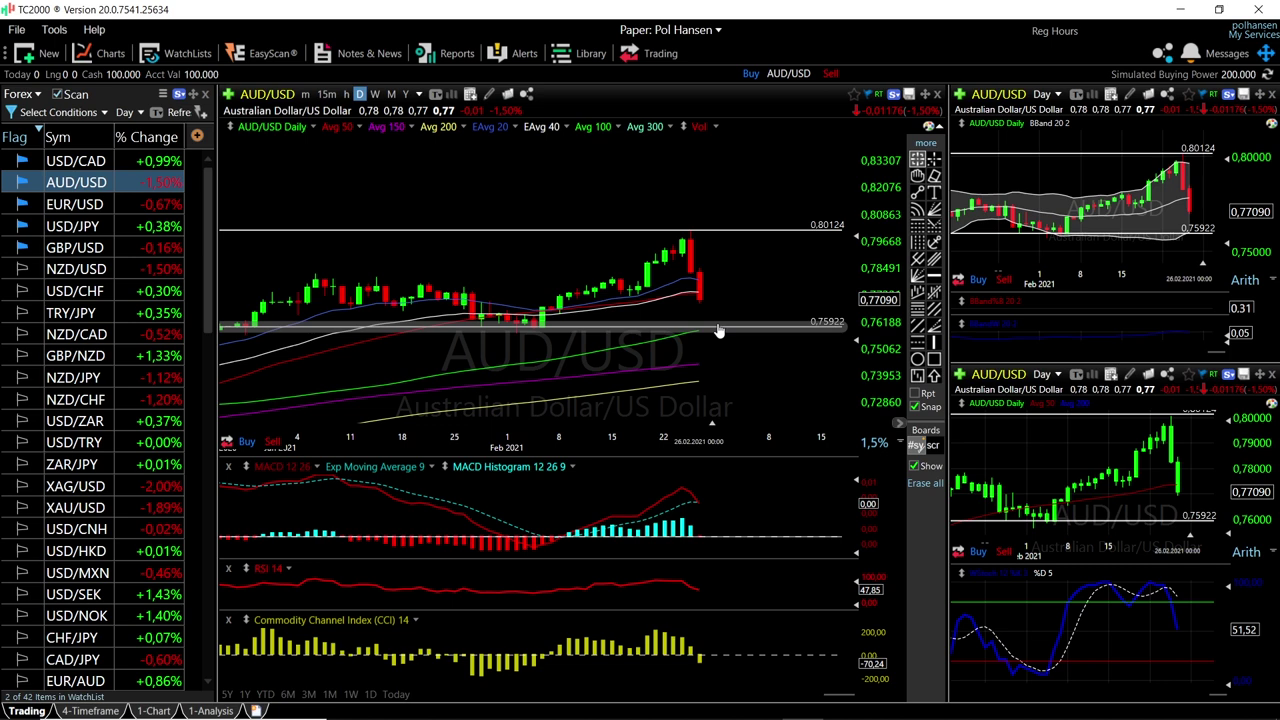
pyautogui.scroll(1, 758, 358)
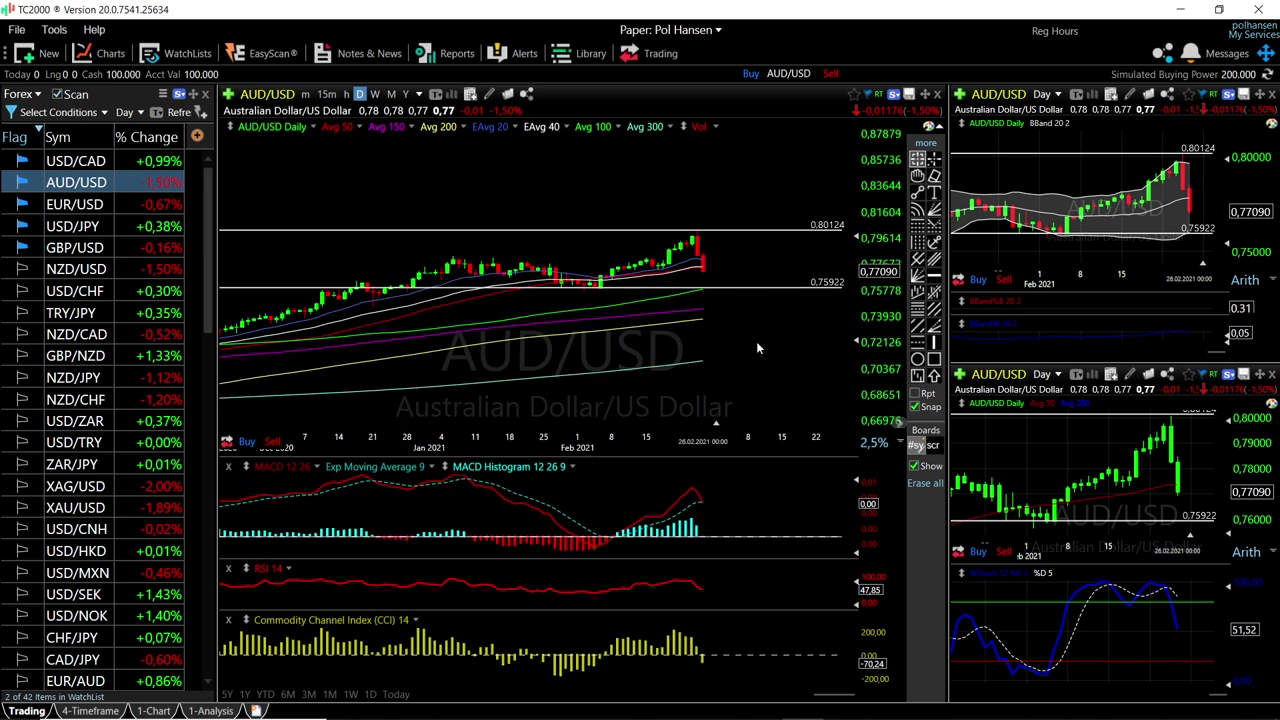
pyautogui.scroll(2, 756, 341)
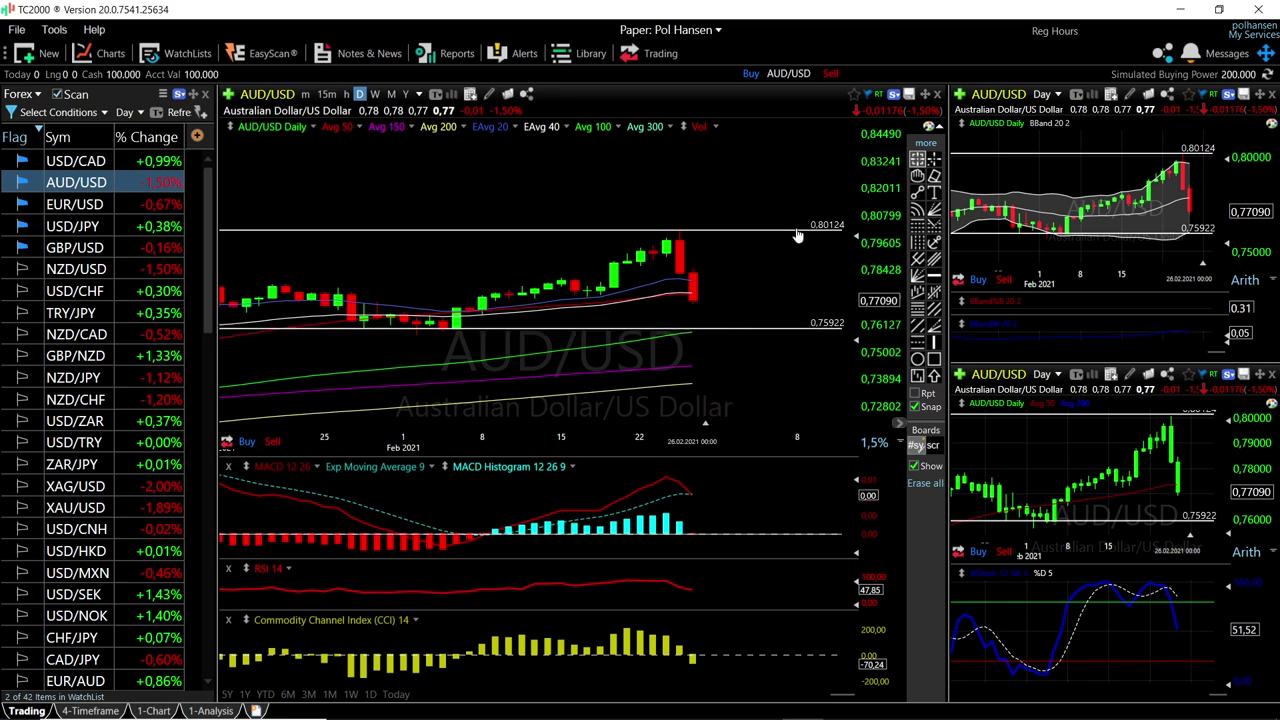
pyautogui.scroll(-2, 645, 338)
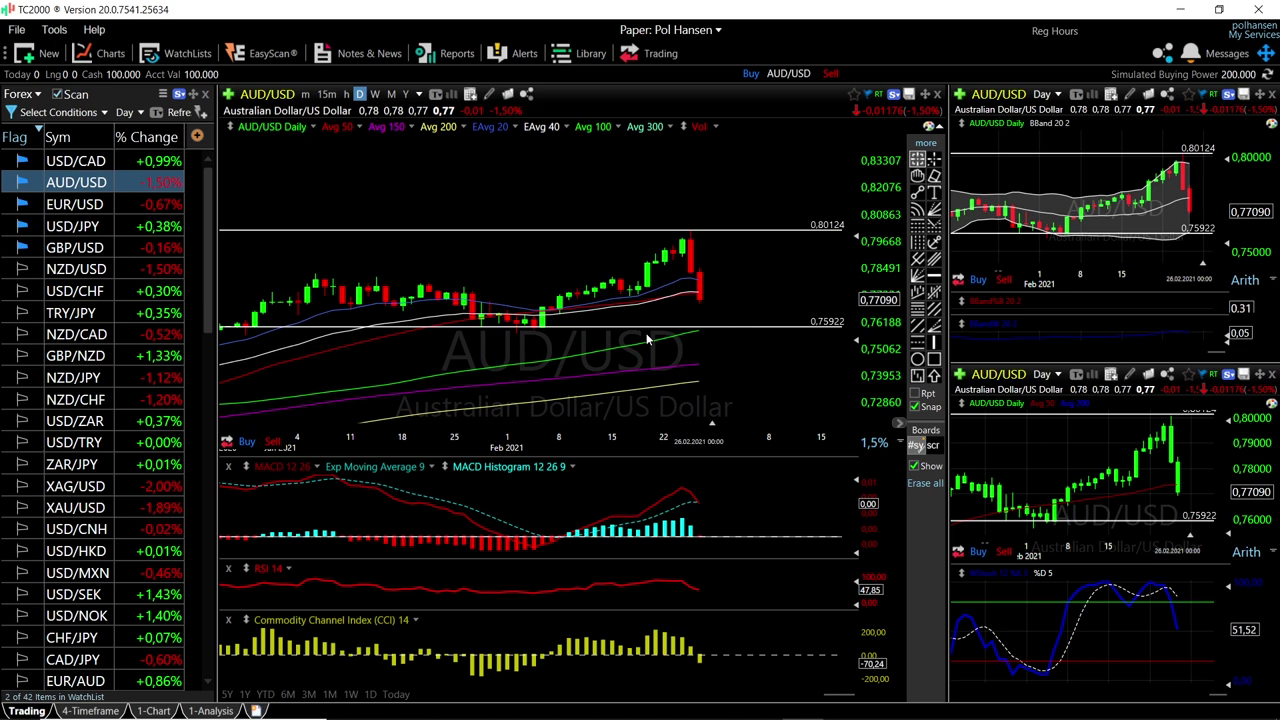
pyautogui.click(690, 362)
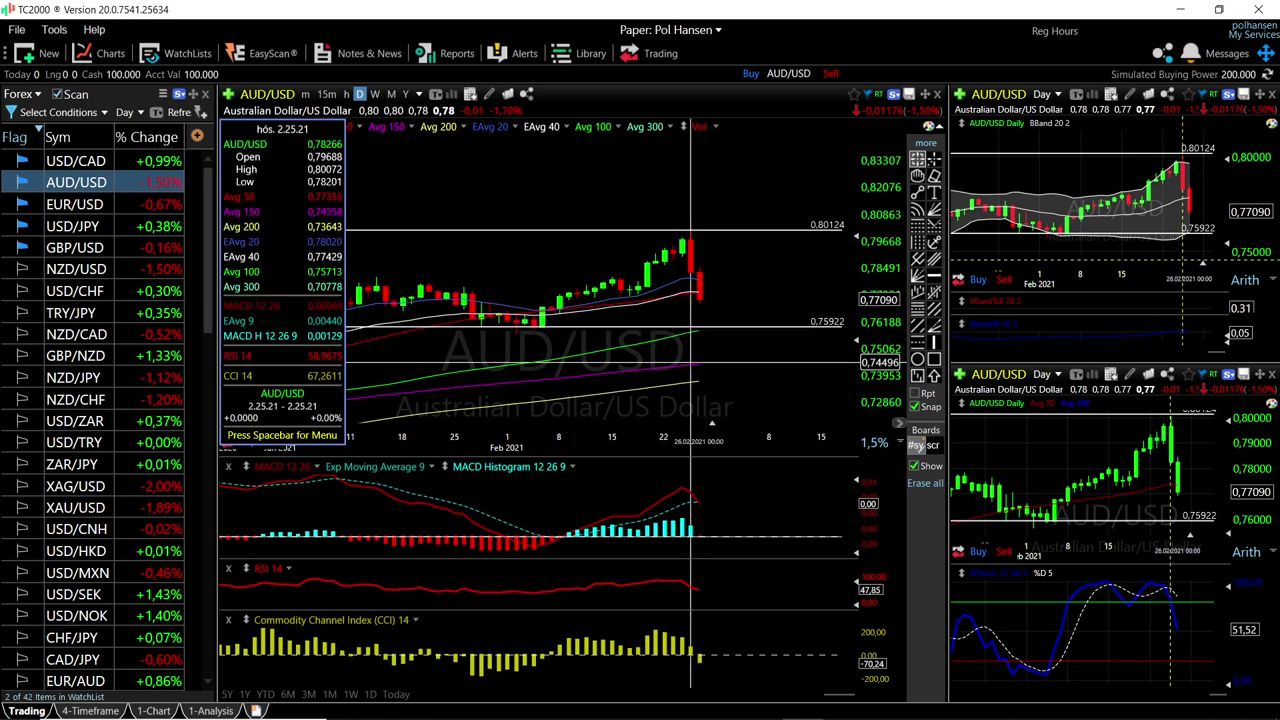
pyautogui.click(72, 162)
# Zoom the USD/CAD daily chart in to roughly the last month of bars.
pyautogui.scroll(1, 761, 313)
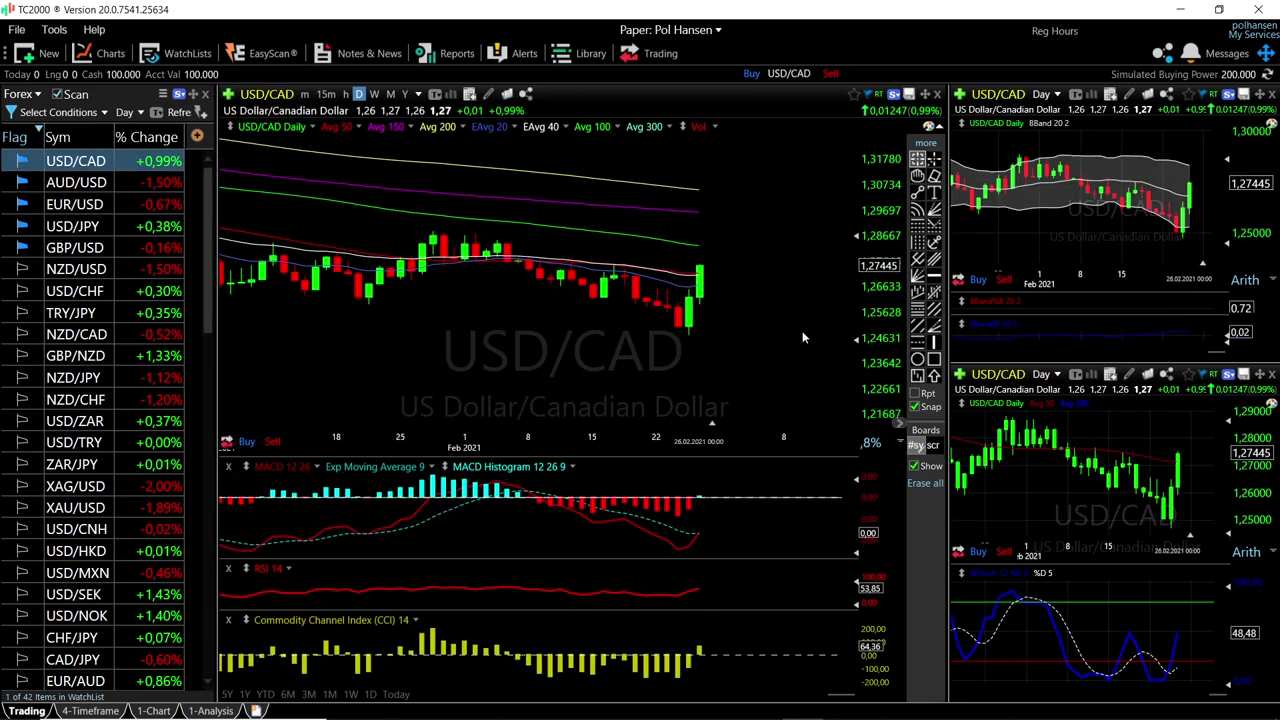
pyautogui.scroll(1, 751, 328)
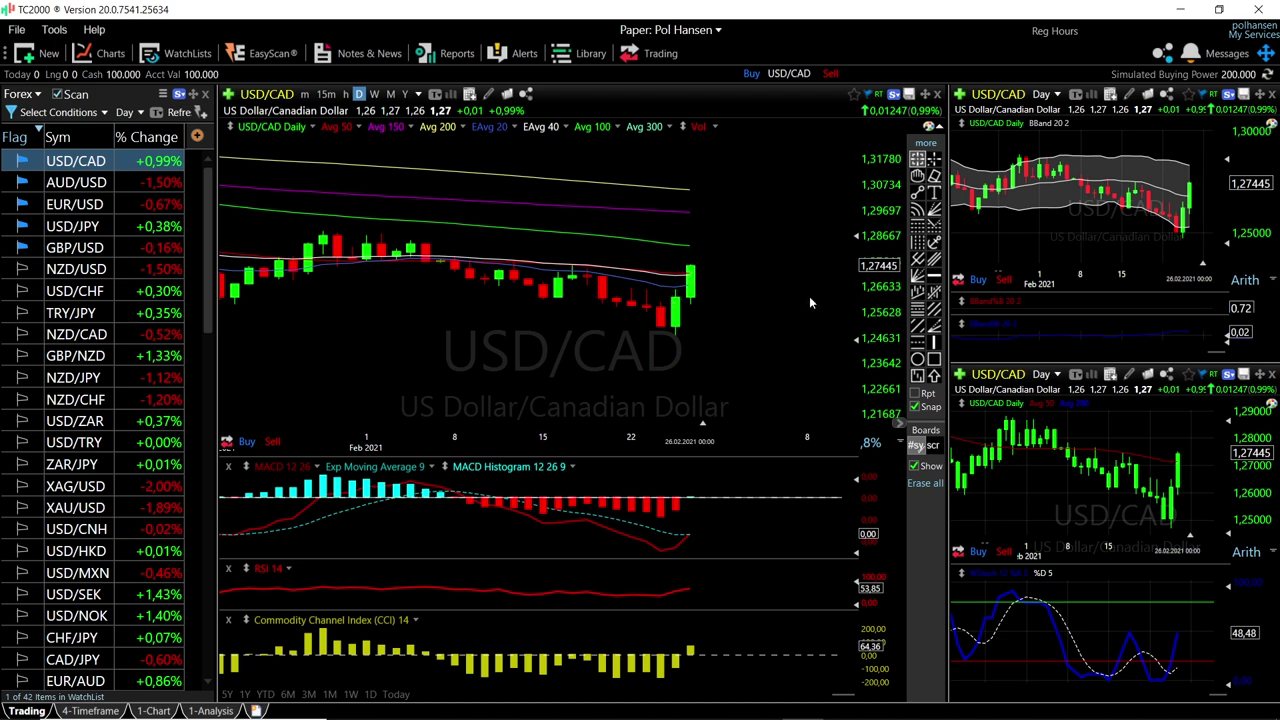
# Draw a USD/CAD horizontal line at 1.28226 and review the chart back to August 2020.
pyautogui.click(934, 275)
pyautogui.click(702, 250)
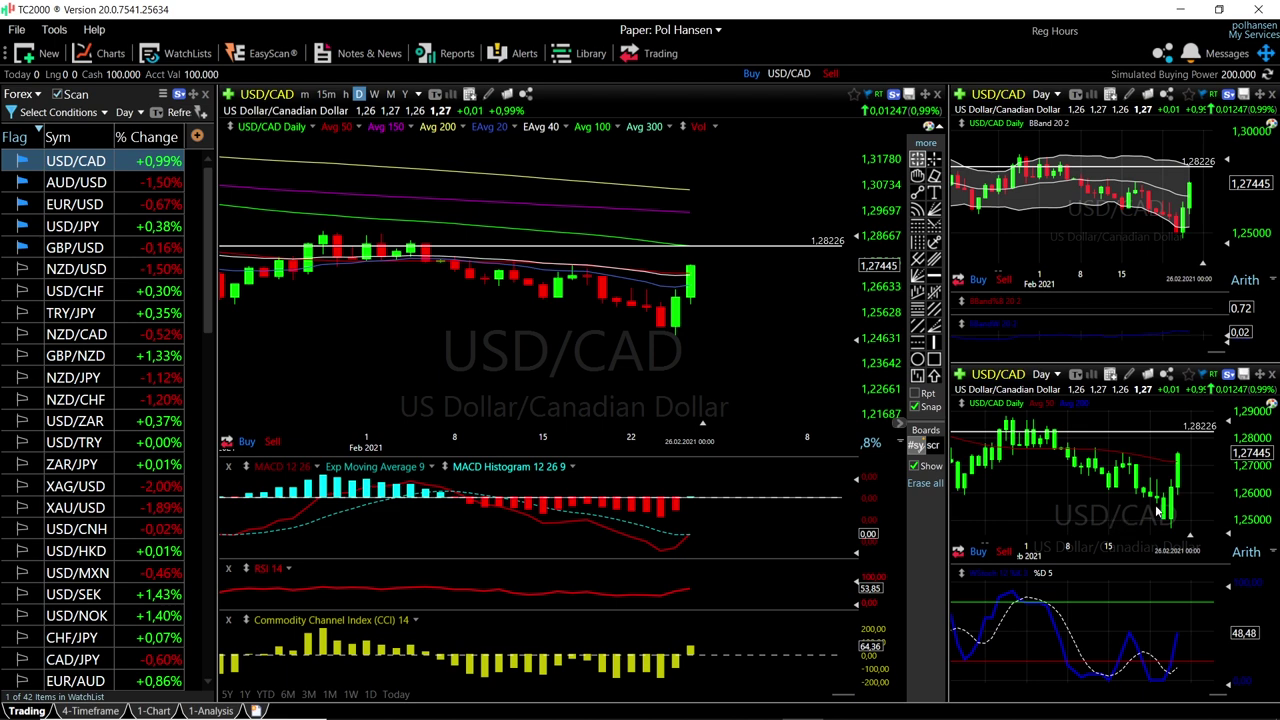
pyautogui.scroll(-10, 694, 382)
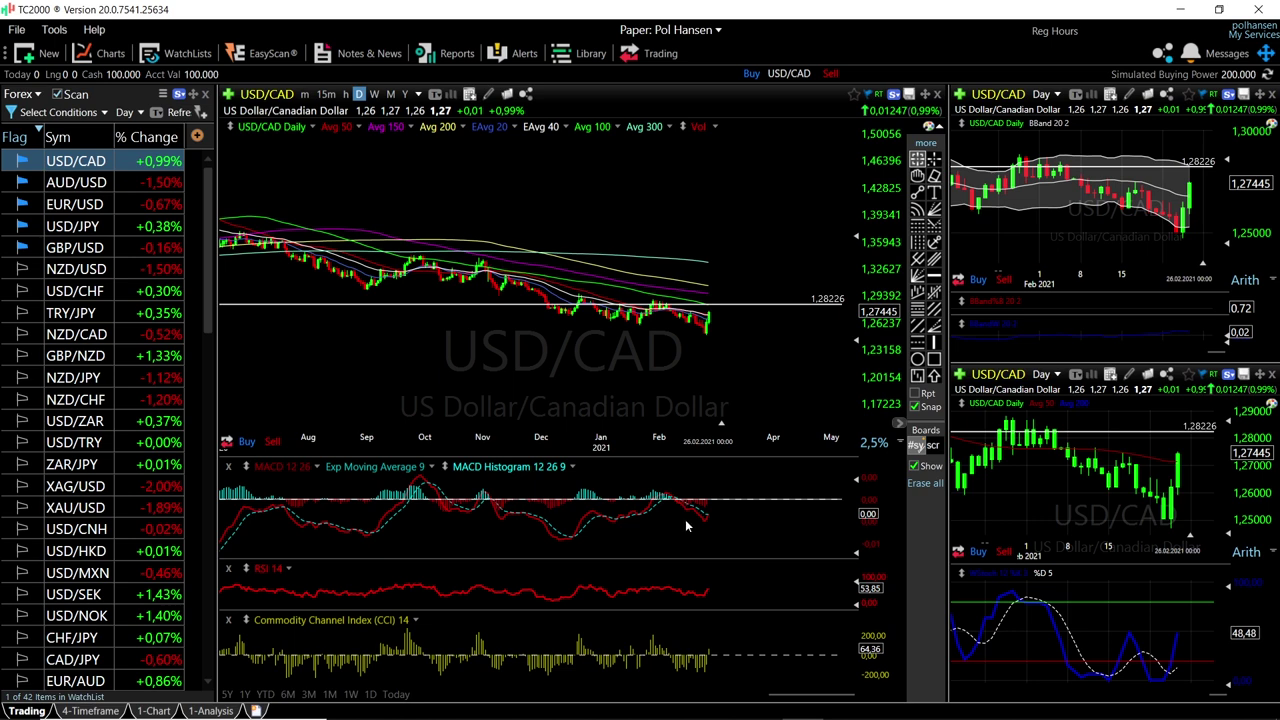
pyautogui.scroll(4, 716, 511)
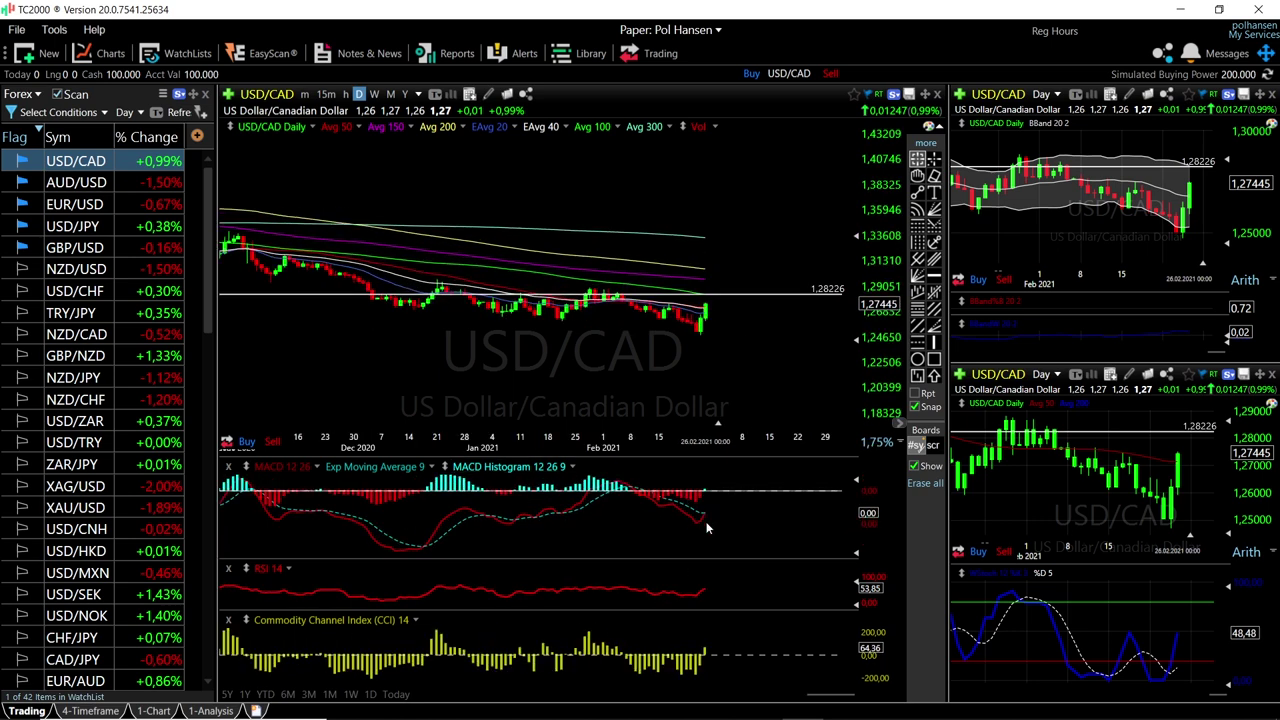
pyautogui.scroll(-4, 731, 398)
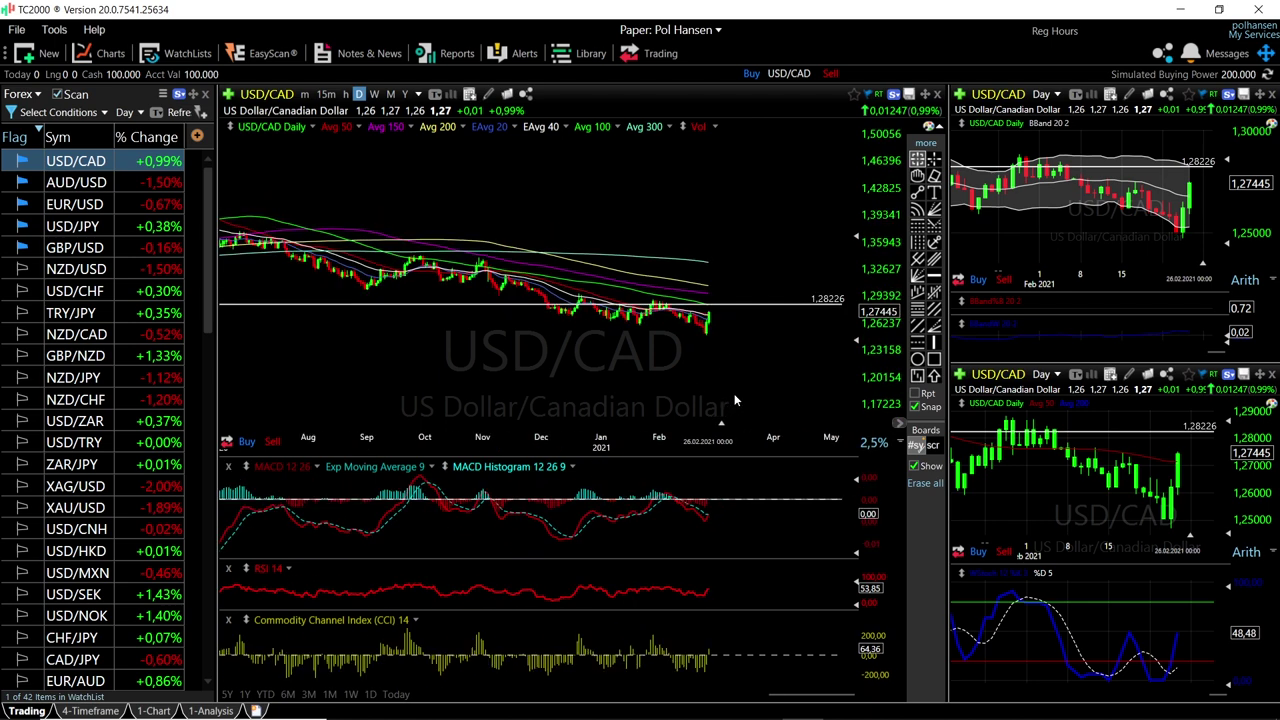
pyautogui.scroll(5, 734, 400)
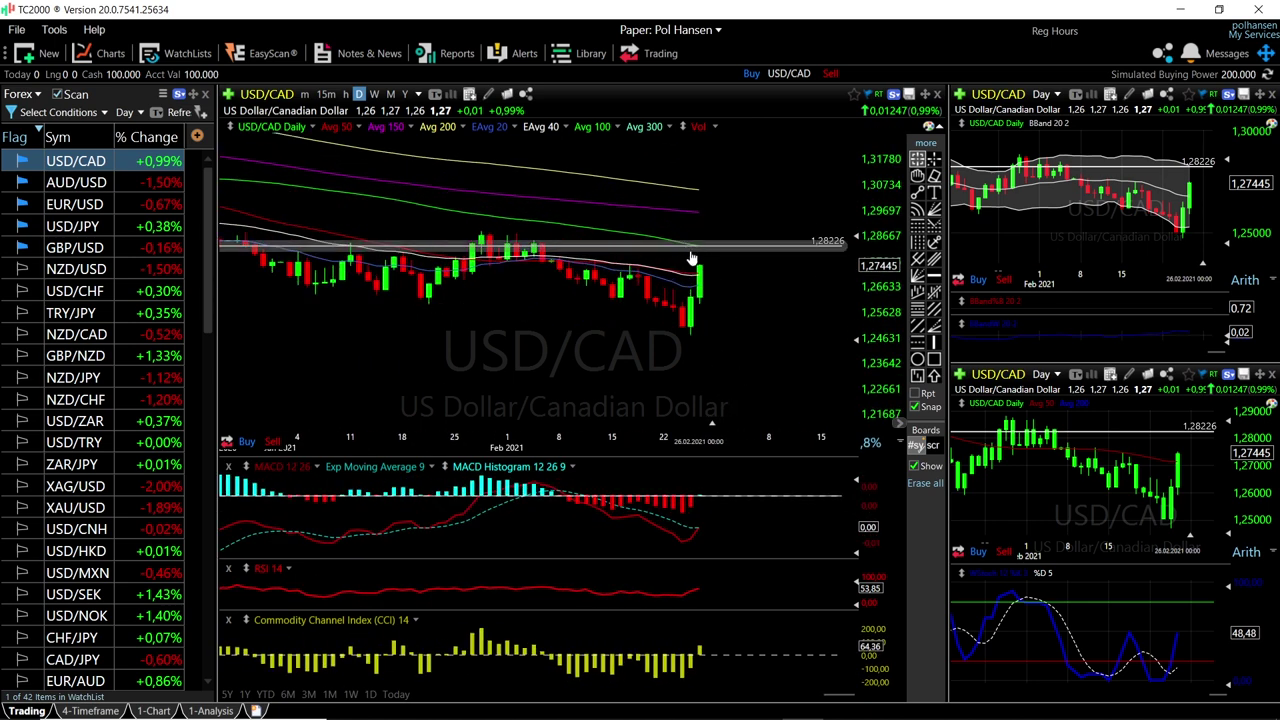